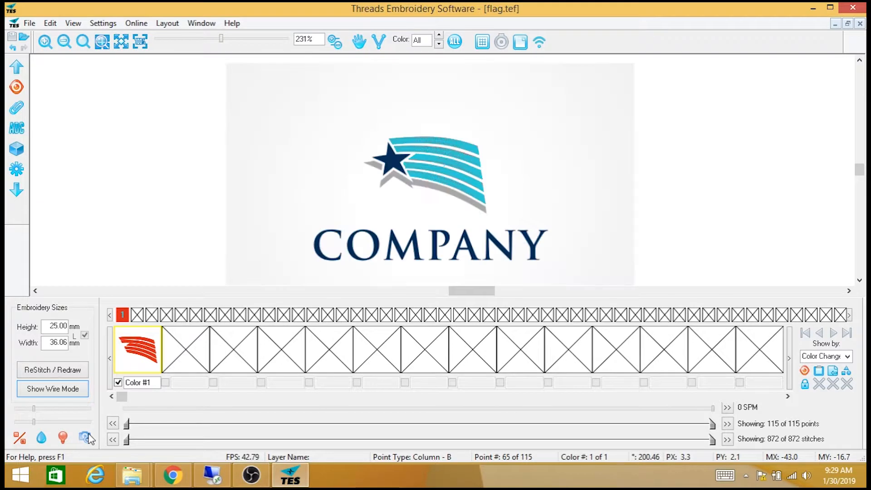
# - Switch the flag design to wire mode and hide the tool panels to work on a full-size canvas
pyautogui.click(65, 388)
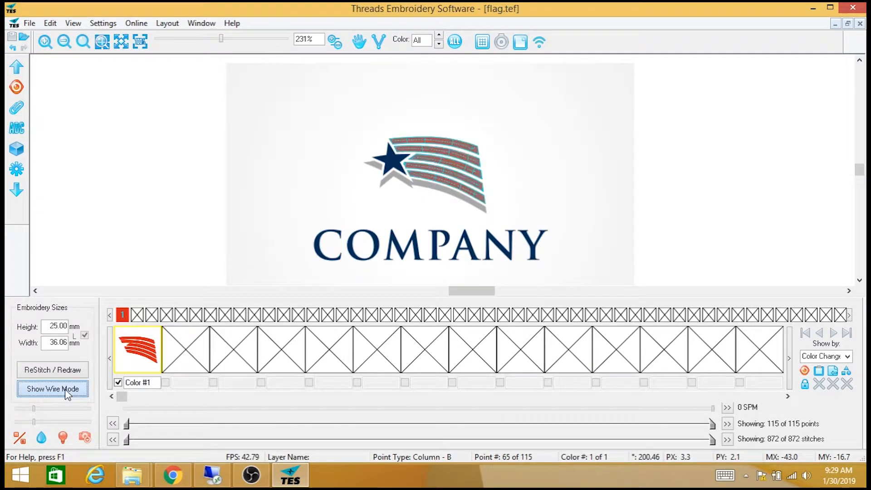
pyautogui.click(483, 288)
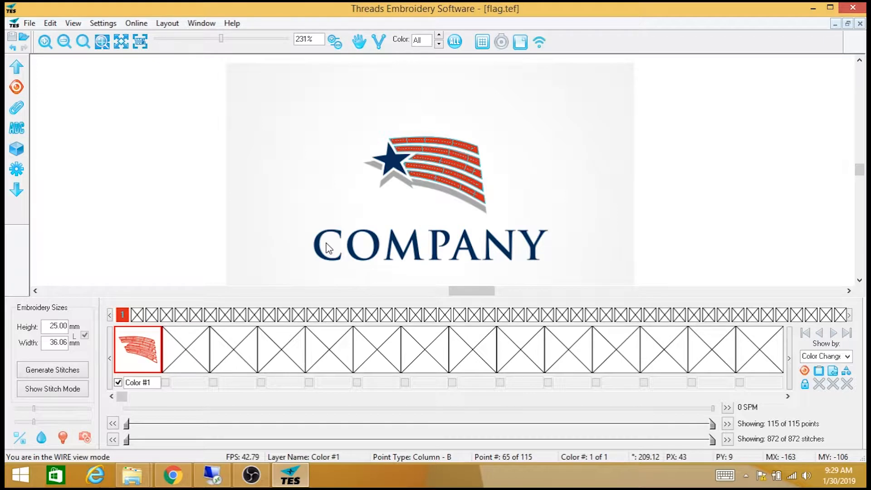
pyautogui.press('Tab')
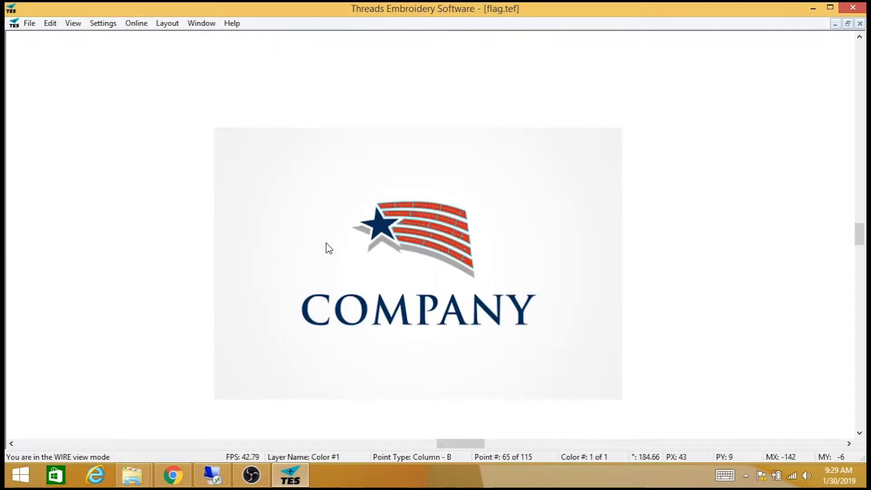
pyautogui.scroll(3, 326, 243)
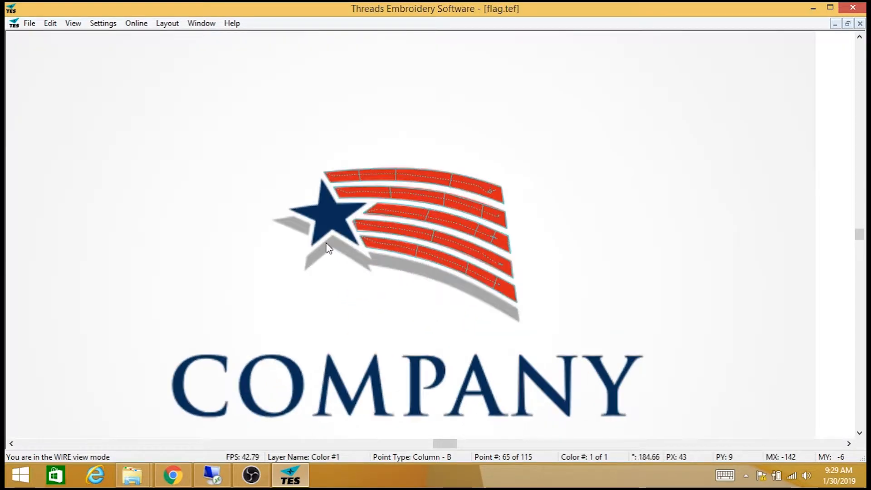
pyautogui.scroll(5, 326, 242)
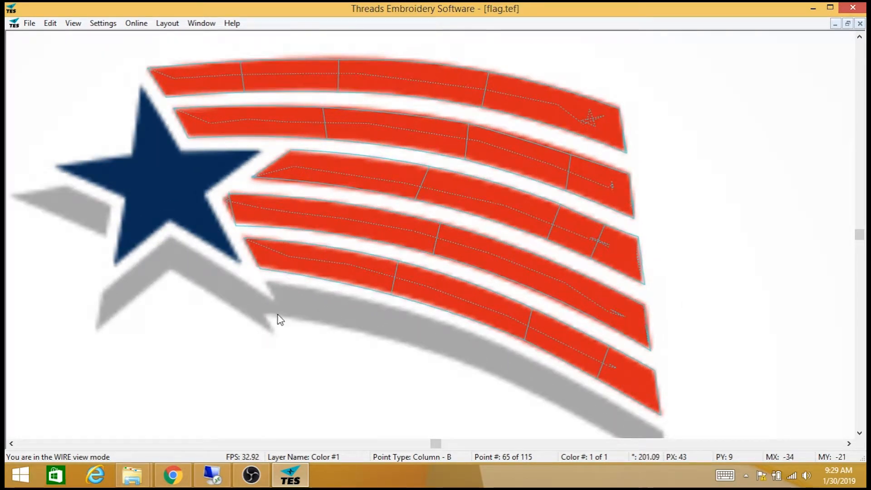
pyautogui.moveTo(253, 327); pyautogui.dragTo(325, 247)
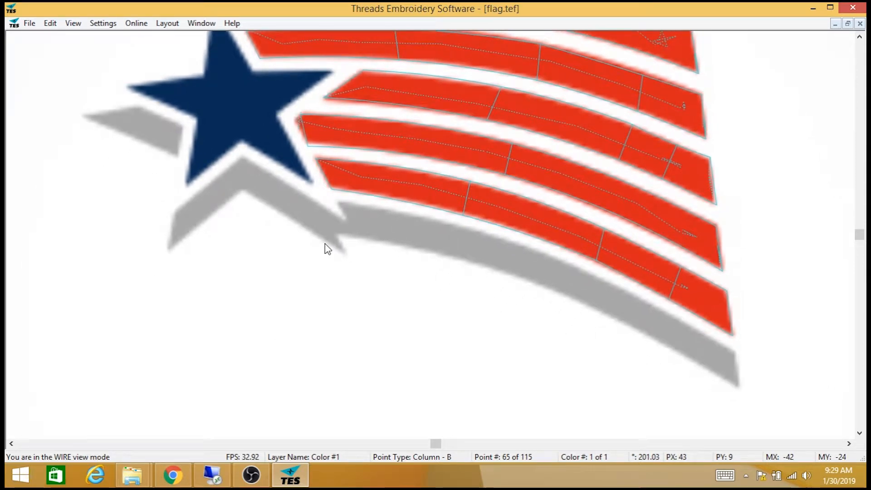
# - Add a color change to light grey (RGB 191, 191, 191) after the last point of the red stripes
pyautogui.rightClick(344, 281)
pyautogui.moveTo(417, 358)
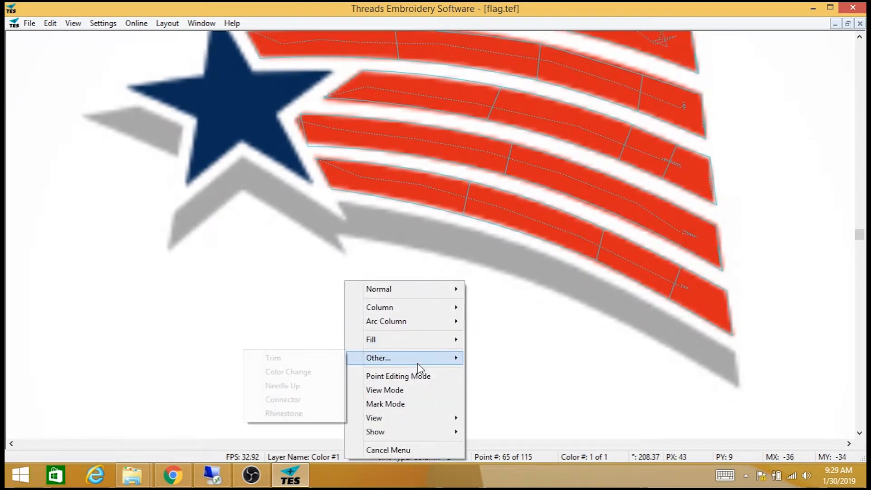
pyautogui.click(328, 371)
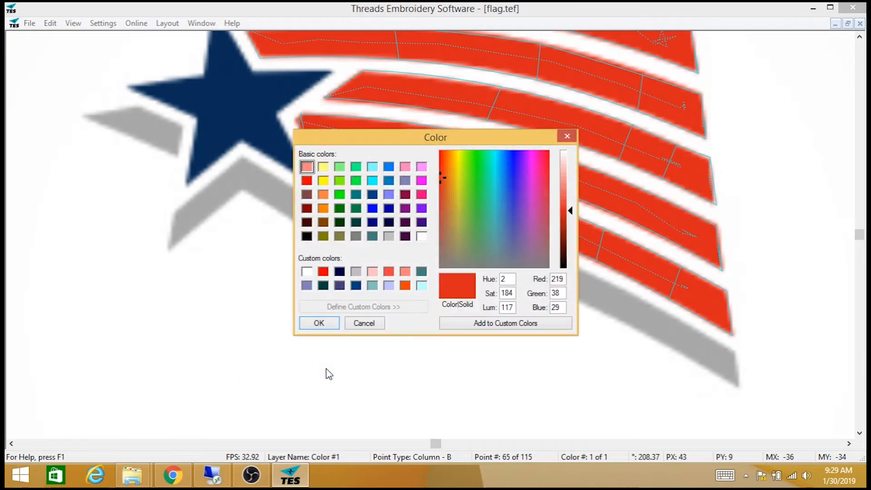
pyautogui.click(357, 272)
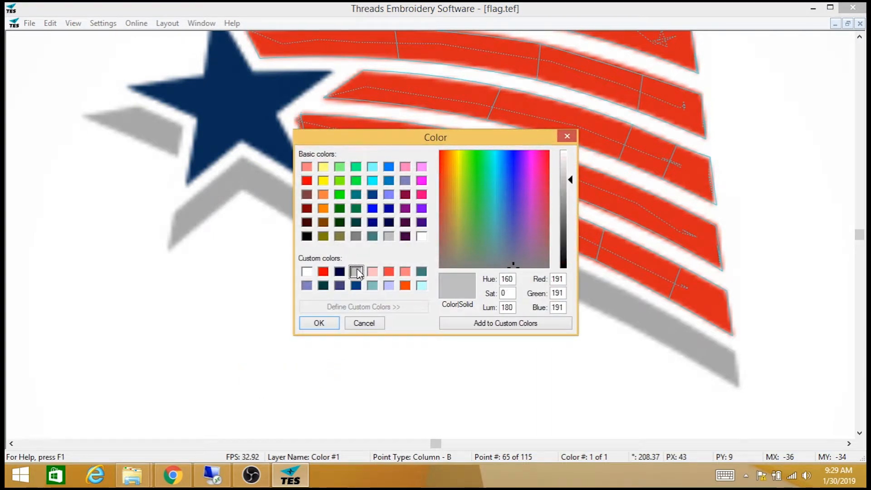
pyautogui.click(320, 323)
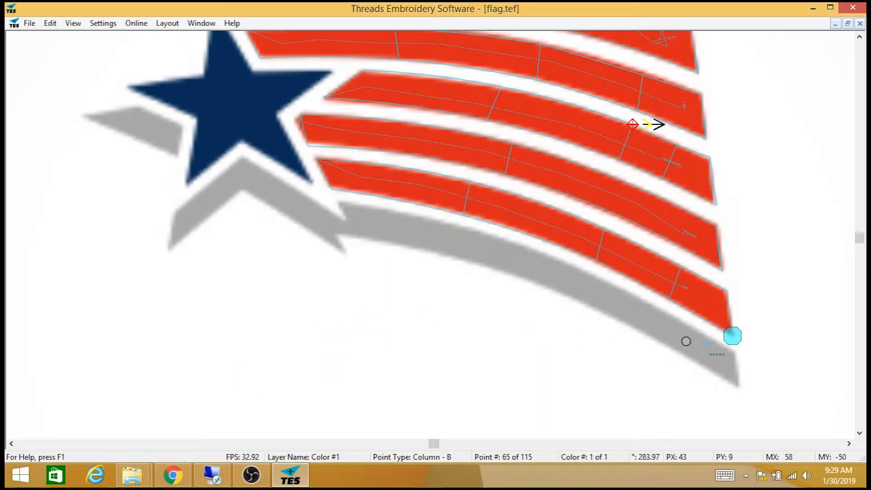
pyautogui.rightClick(732, 336)
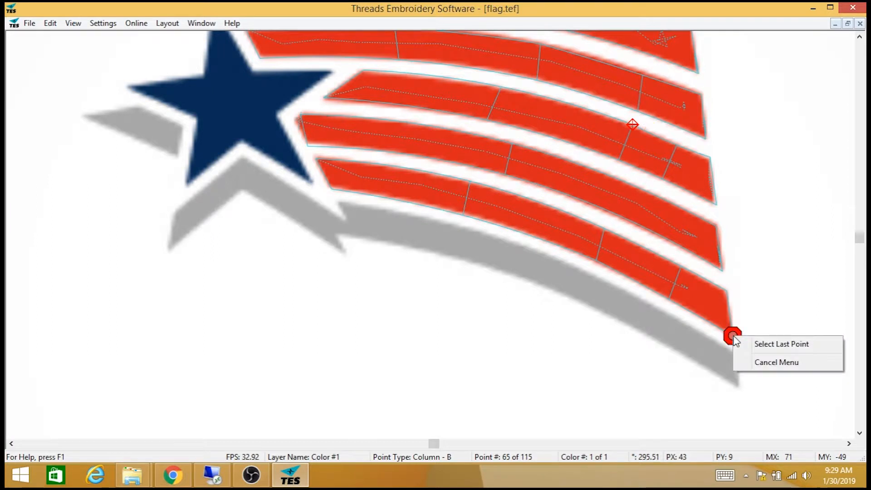
pyautogui.click(762, 343)
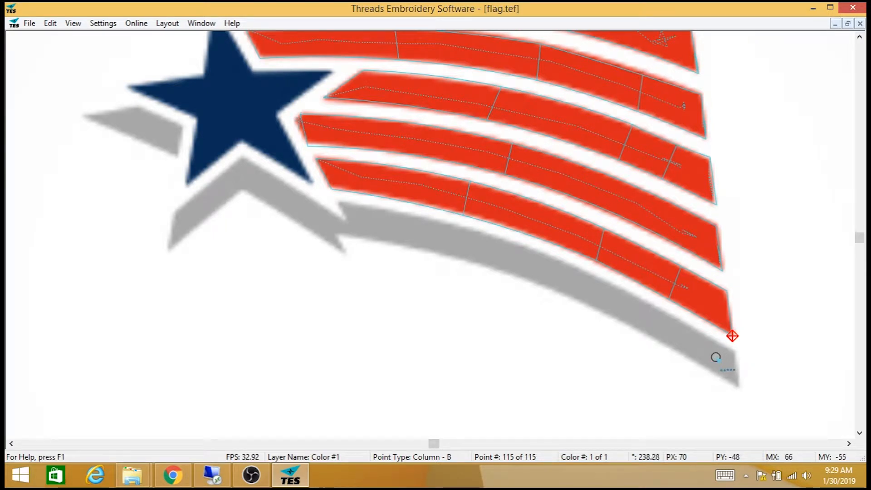
# - Place short back-and-forth tie-in stitches inside the lower-left end of the star's grey shadow
pyautogui.click(191, 215)
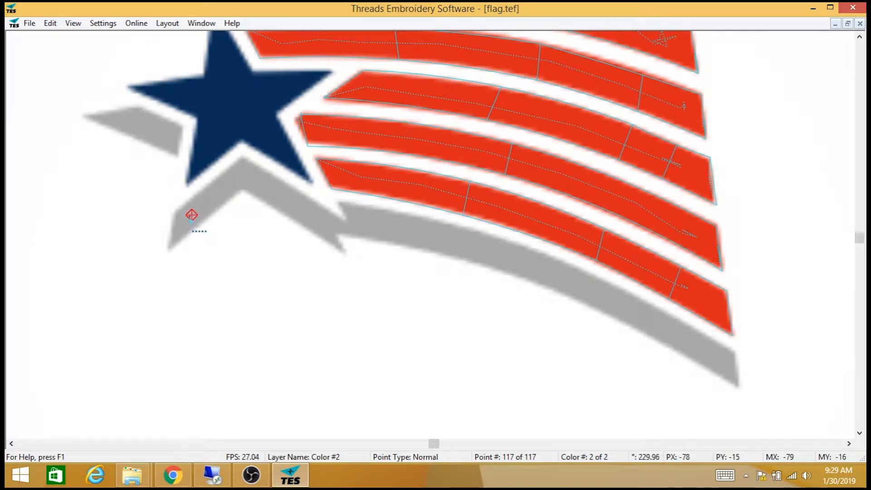
pyautogui.click(180, 222)
pyautogui.click(186, 214)
pyautogui.click(183, 222)
pyautogui.click(186, 216)
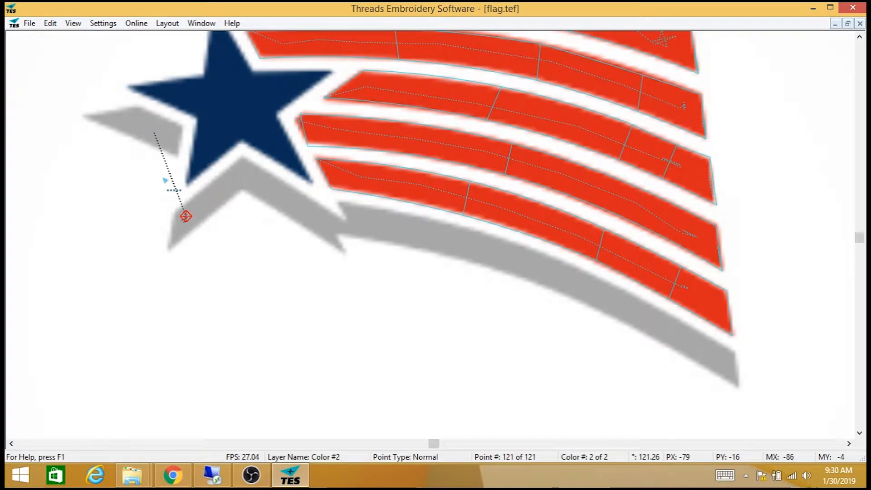
# - Run normal stitches through the star's shadow, over its peak and down into the small lower spike beside the stripe shadow
pyautogui.click(237, 176)
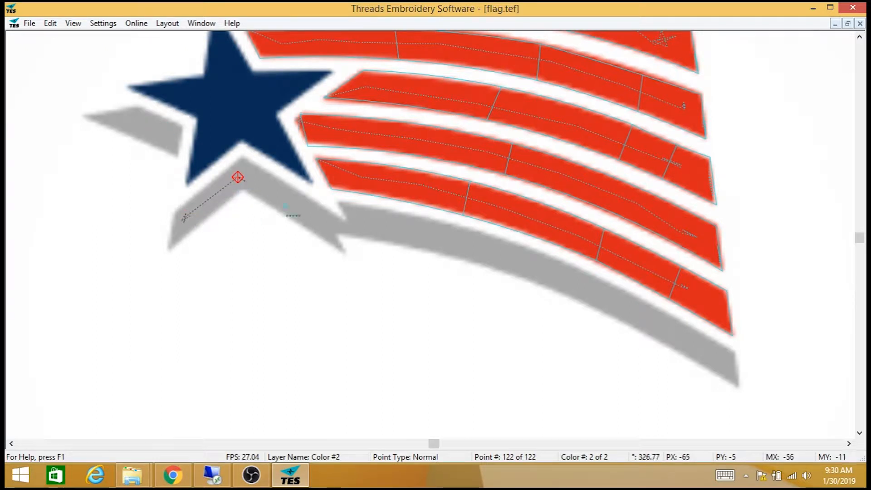
pyautogui.click(311, 214)
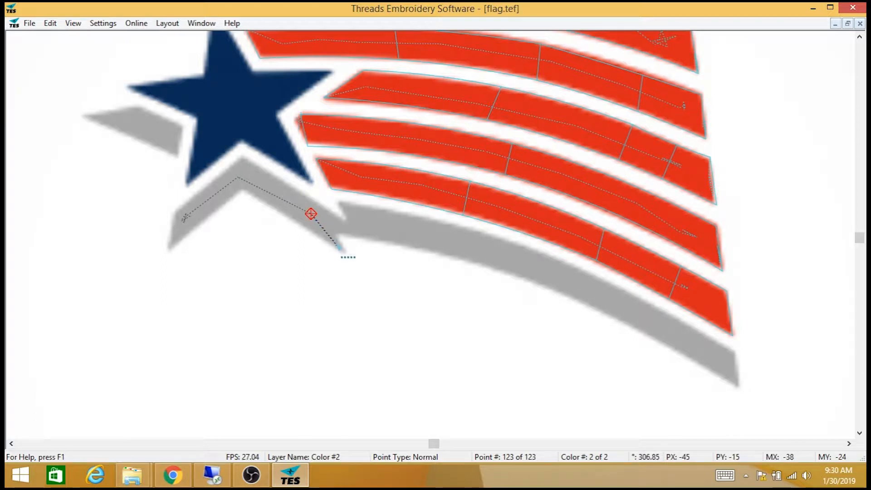
pyautogui.click(325, 233)
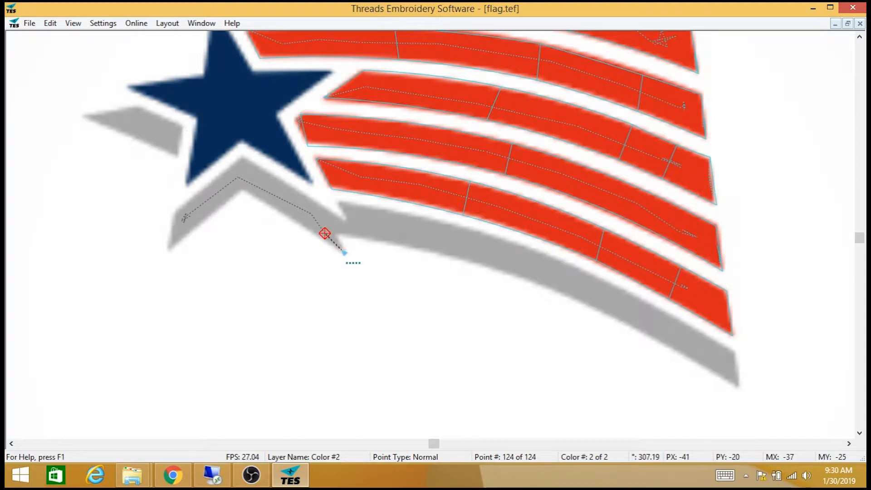
pyautogui.scroll(3, 345, 253)
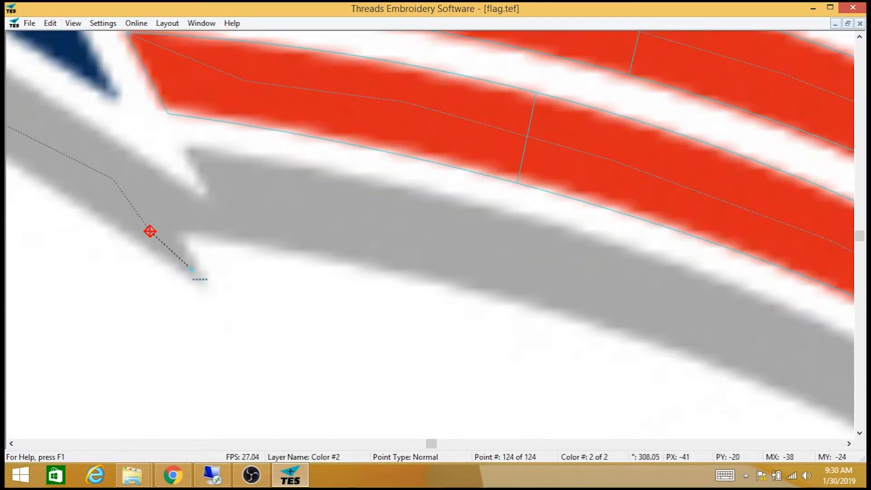
pyautogui.click(184, 264)
# - Digitize the lower shadow spike as a 3 Point Column starting at its tip and ending across its base
pyautogui.rightClick(184, 265)
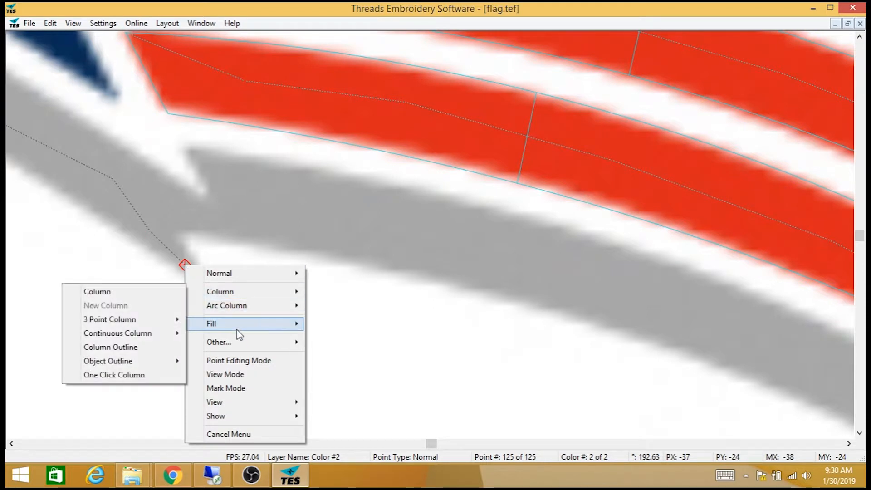
pyautogui.moveTo(246, 294)
pyautogui.moveTo(153, 323)
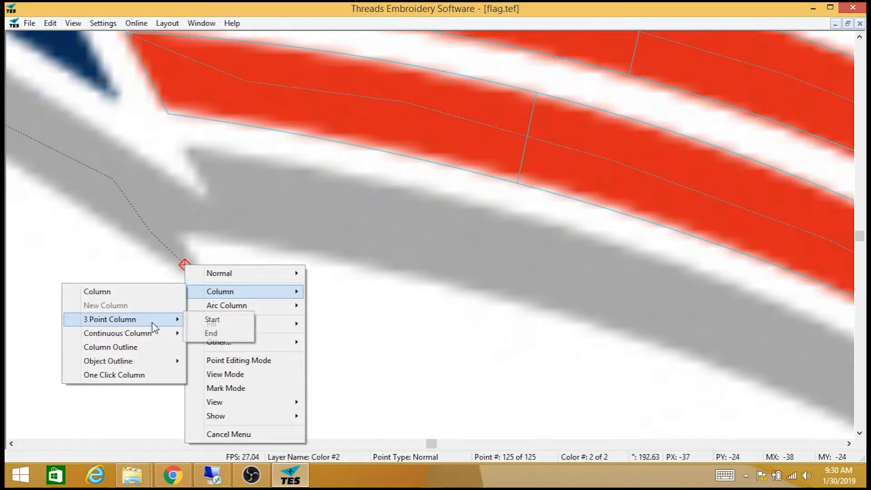
pyautogui.click(212, 319)
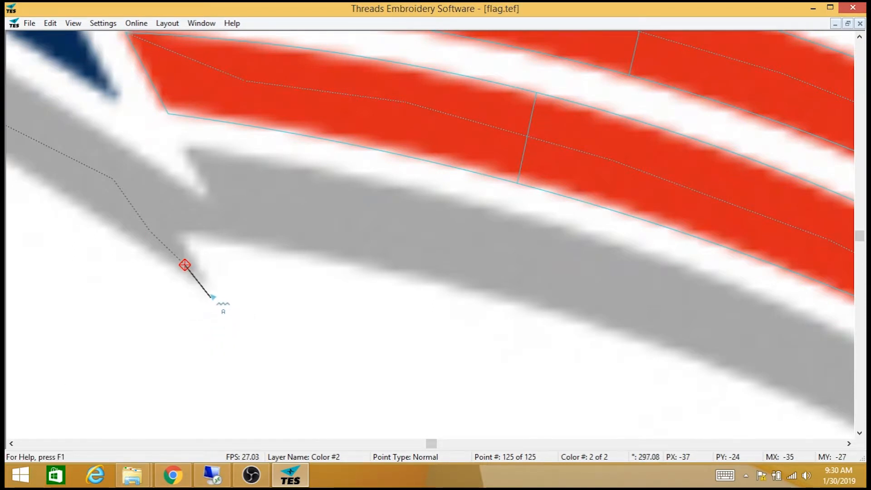
pyautogui.click(206, 285)
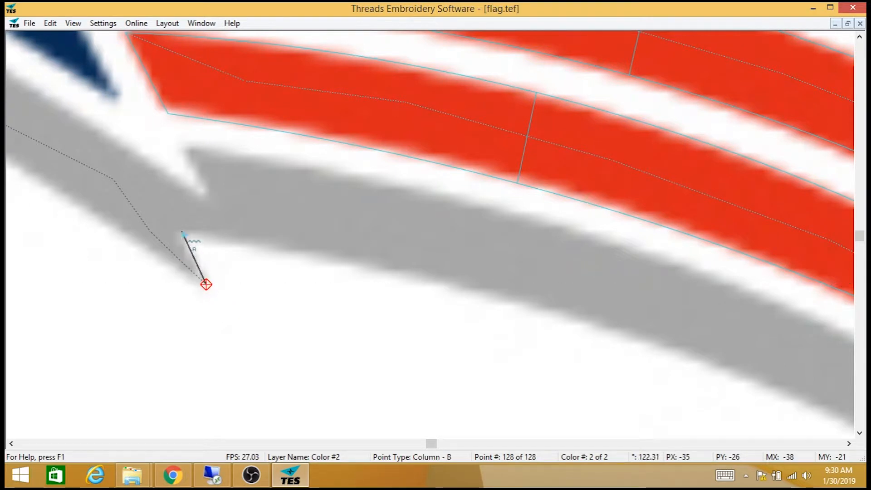
pyautogui.click(151, 251)
pyautogui.click(144, 249)
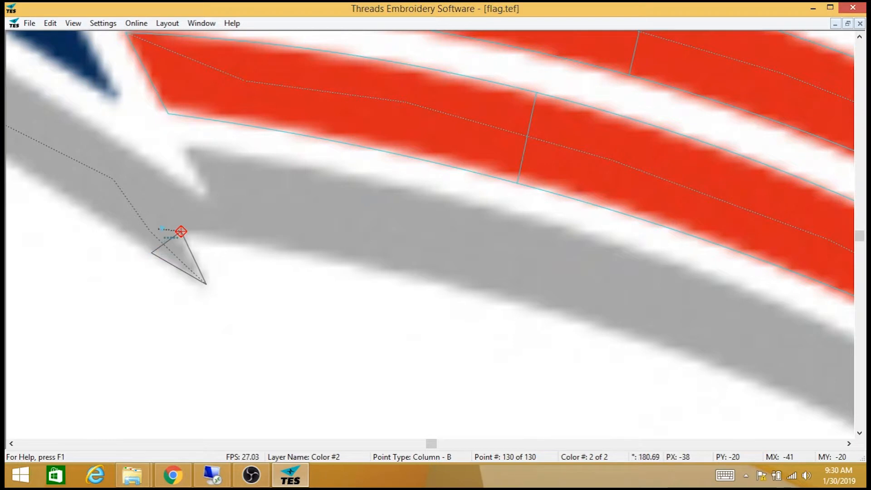
# - Run normal stitches from the lower spike through the start of the stripe shadow toward the upper spike
pyautogui.click(159, 215)
pyautogui.click(208, 214)
pyautogui.click(250, 218)
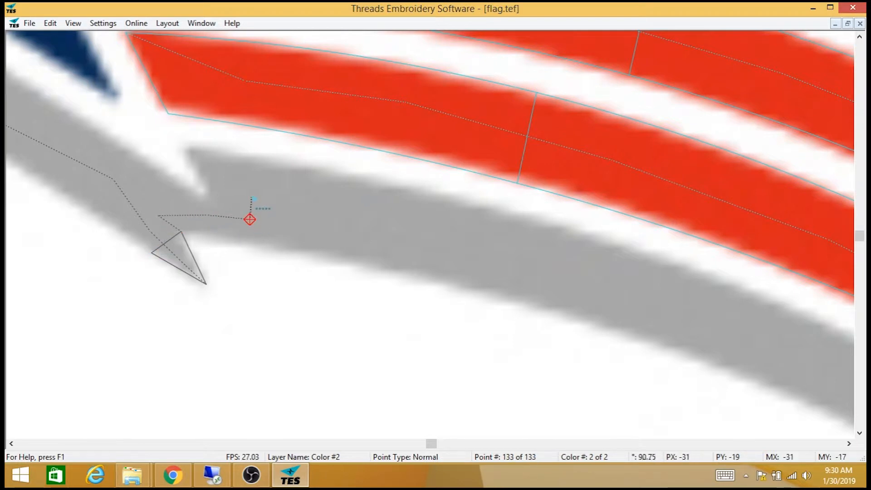
pyautogui.click(251, 194)
# - Digitize the upper spike of the stripe shadow as a 3 Point Column starting at its upper-left tip
pyautogui.rightClick(232, 175)
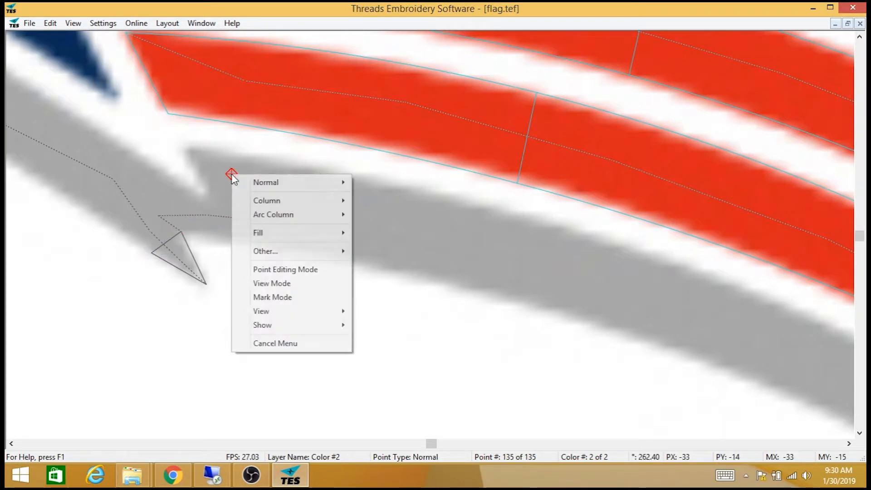
pyautogui.moveTo(272, 254)
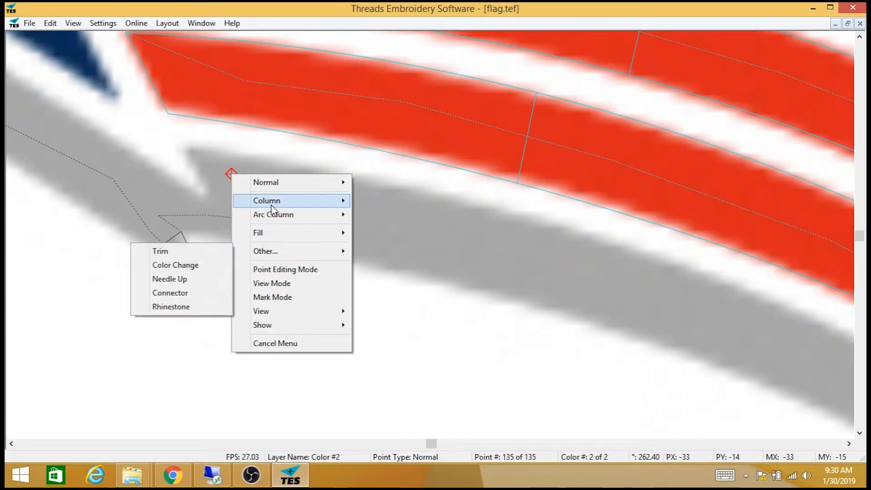
pyautogui.moveTo(268, 200)
pyautogui.moveTo(200, 231)
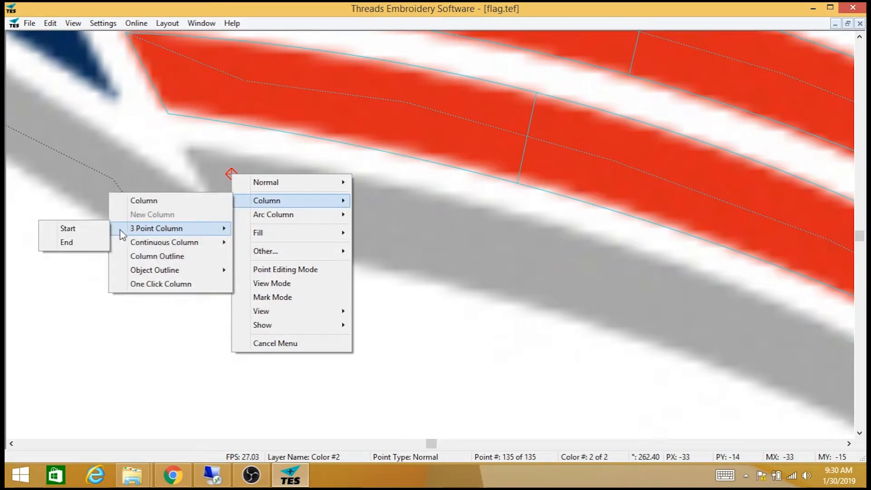
pyautogui.click(82, 231)
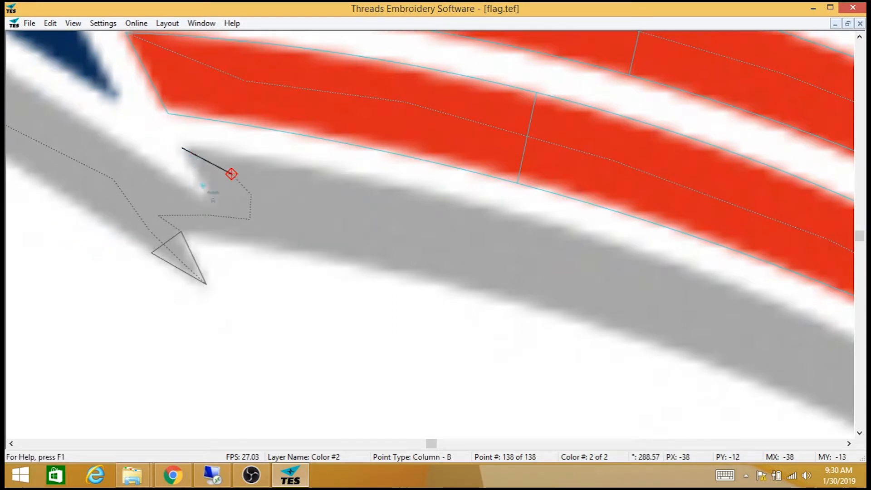
pyautogui.click(236, 155)
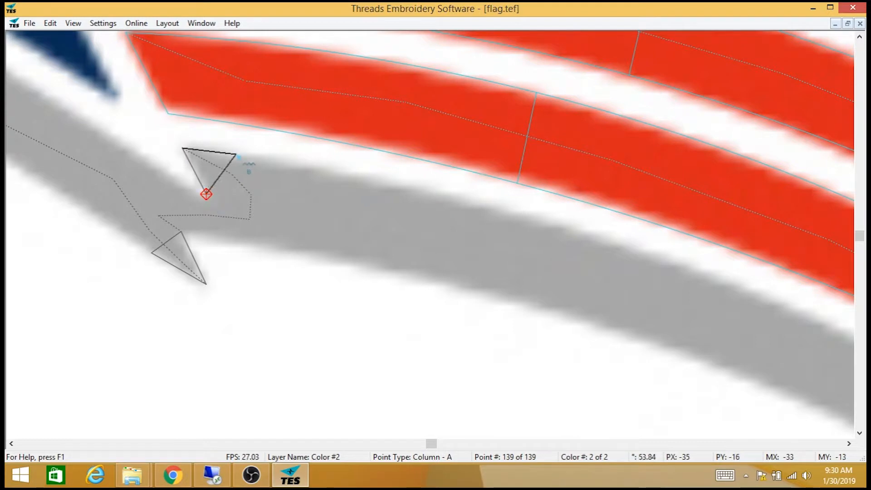
pyautogui.click(206, 194)
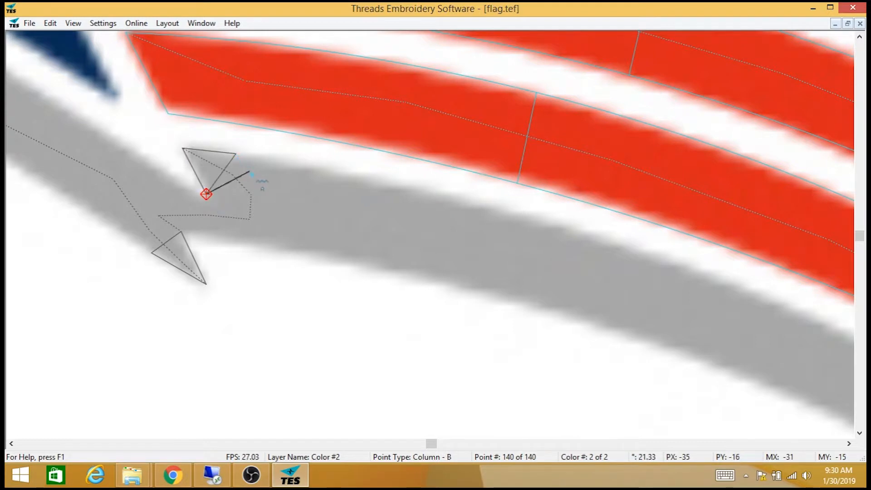
# - Run normal stitches along the middle of the long curved stripe shadow to its far lower-right end
pyautogui.scroll(-3, 308, 207)
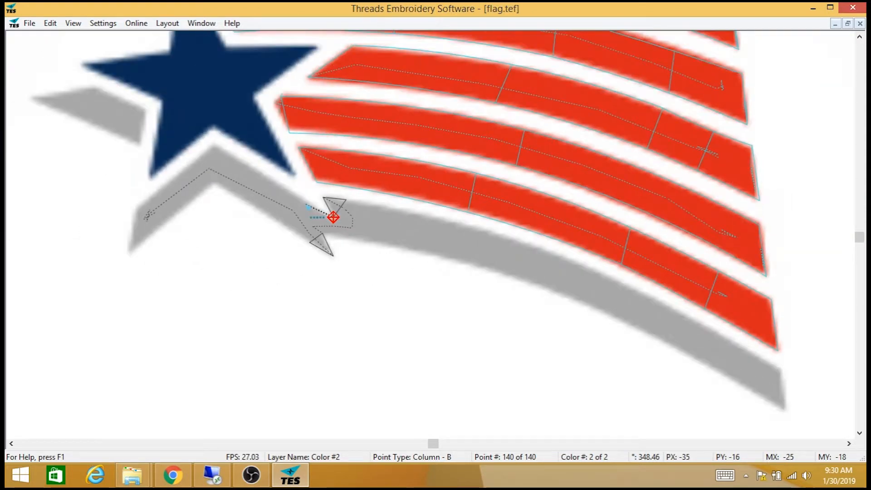
pyautogui.click(381, 223)
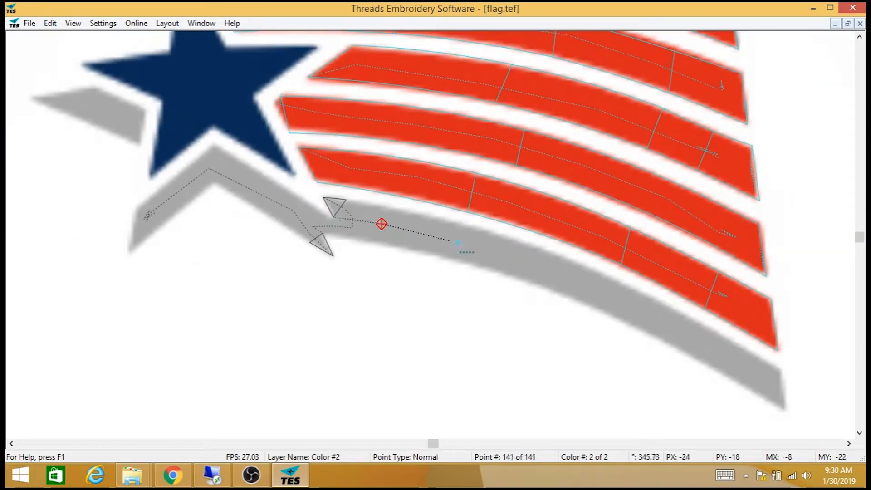
pyautogui.click(458, 238)
pyautogui.click(536, 262)
pyautogui.click(627, 303)
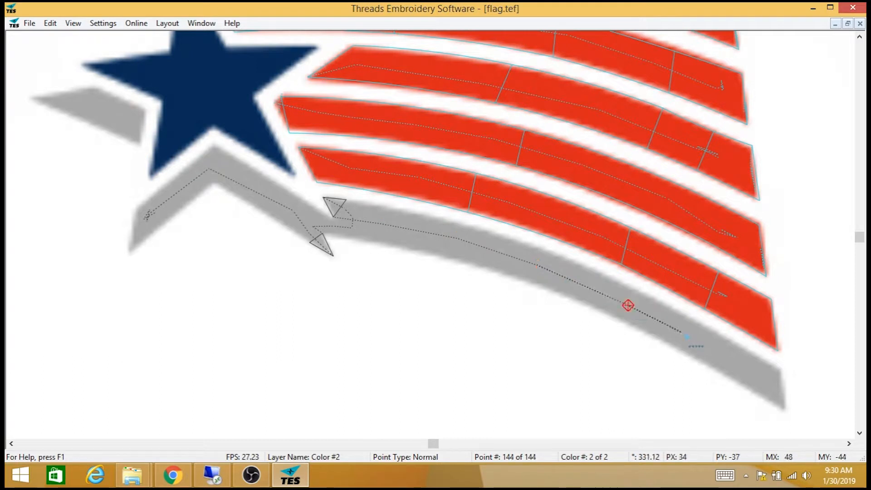
pyautogui.click(686, 334)
pyautogui.click(722, 351)
pyautogui.click(755, 372)
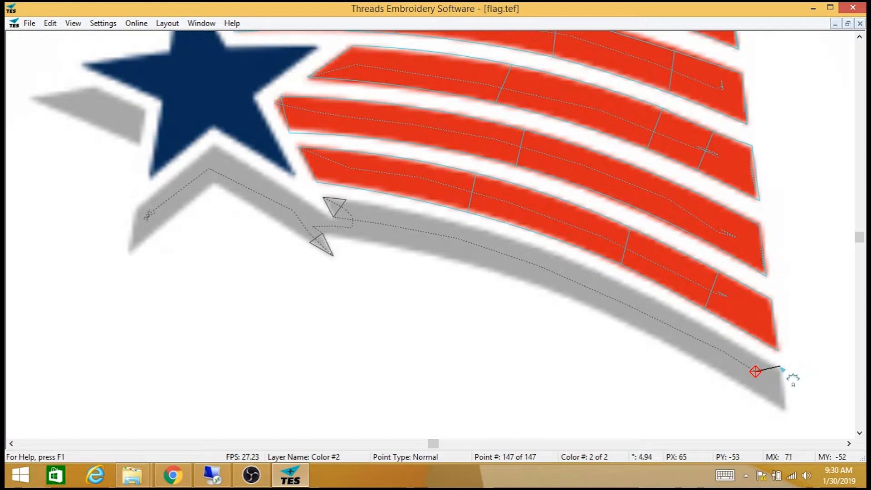
# - Digitize the long curved stripe shadow as an arc column from its far lower-right end back to the two spikes
pyautogui.click(780, 369)
pyautogui.click(785, 410)
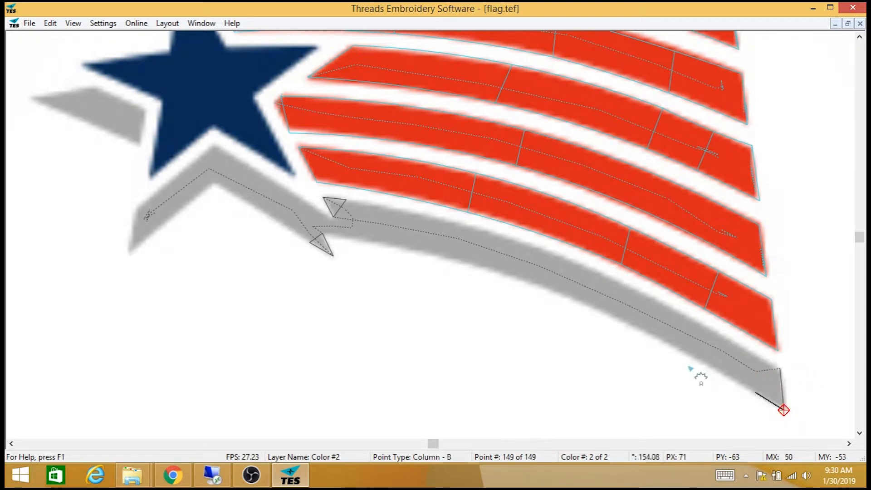
pyautogui.click(682, 353)
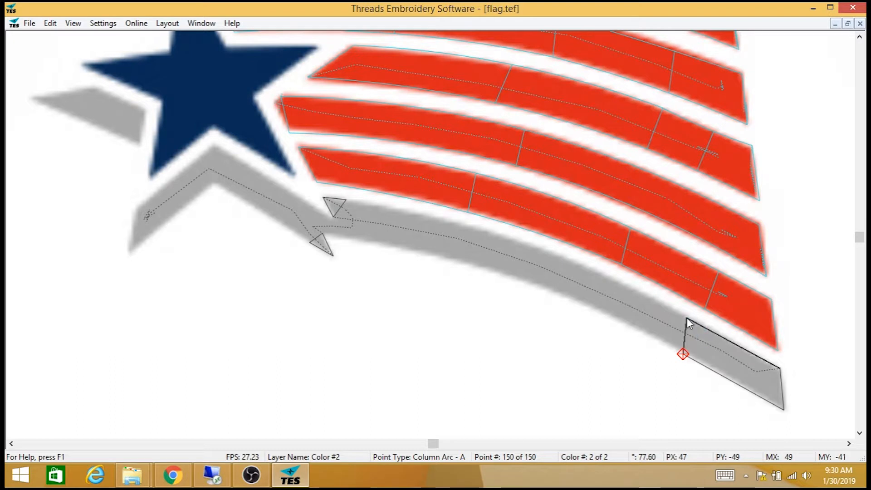
pyautogui.click(686, 317)
pyautogui.click(572, 260)
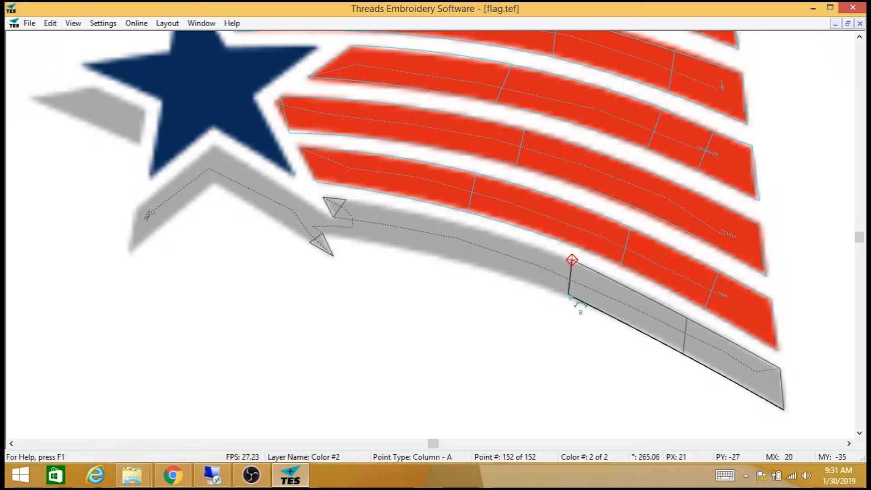
pyautogui.click(567, 295)
pyautogui.click(463, 266)
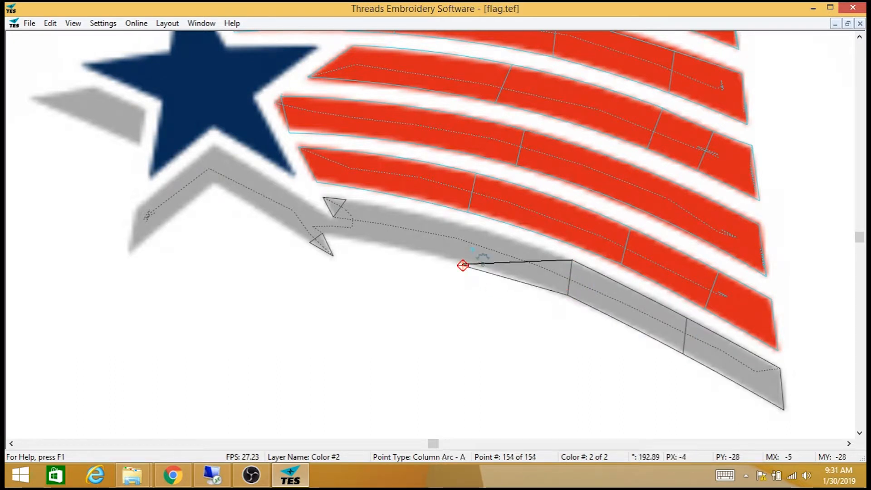
pyautogui.click(471, 225)
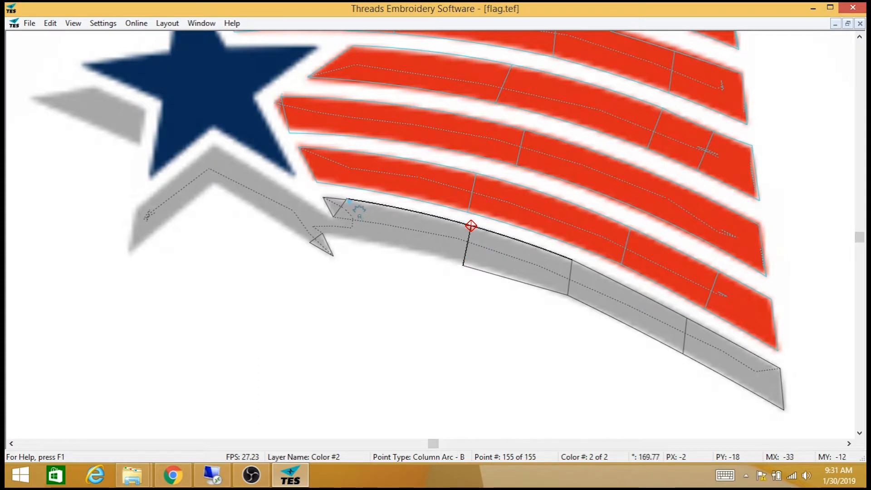
pyautogui.click(324, 236)
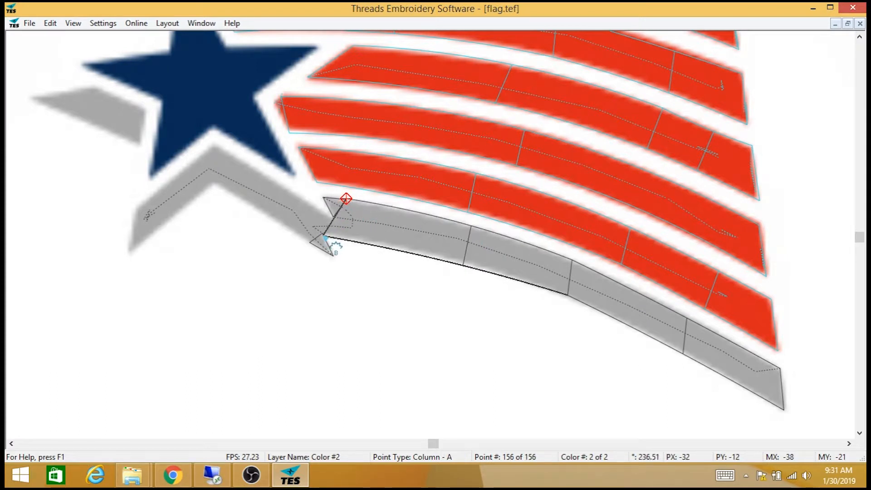
pyautogui.click(345, 198)
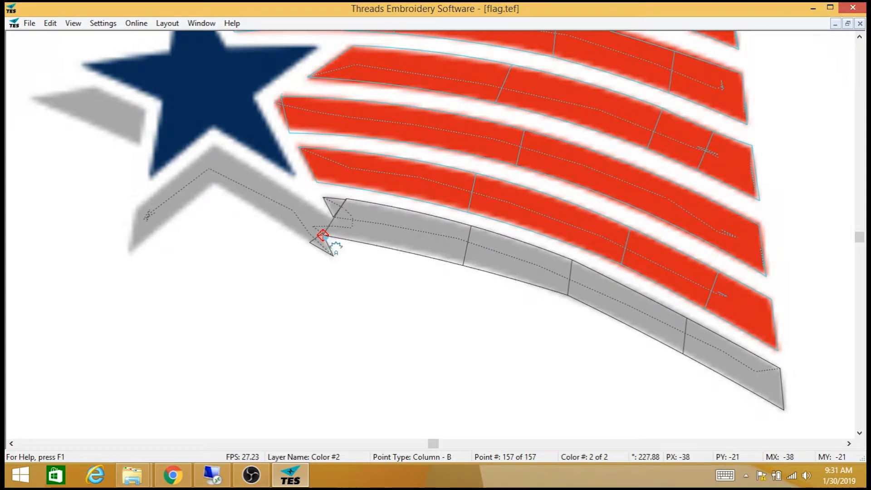
pyautogui.rightClick(323, 235)
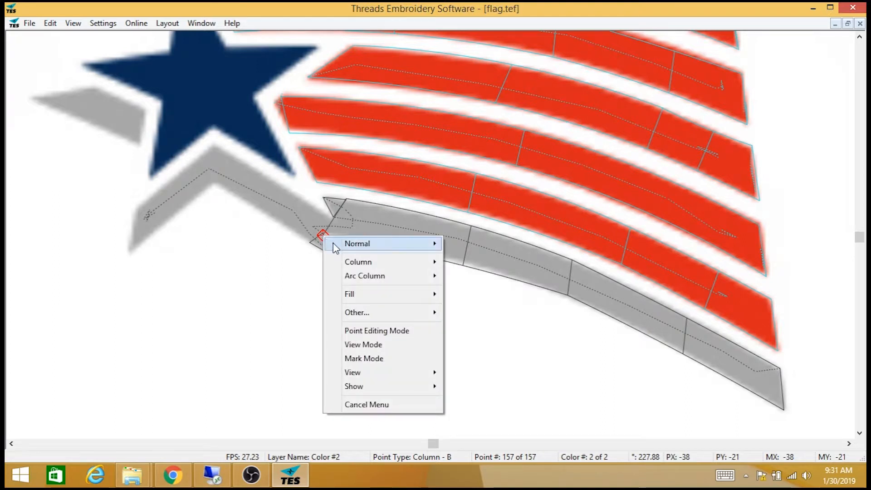
pyautogui.moveTo(357, 273)
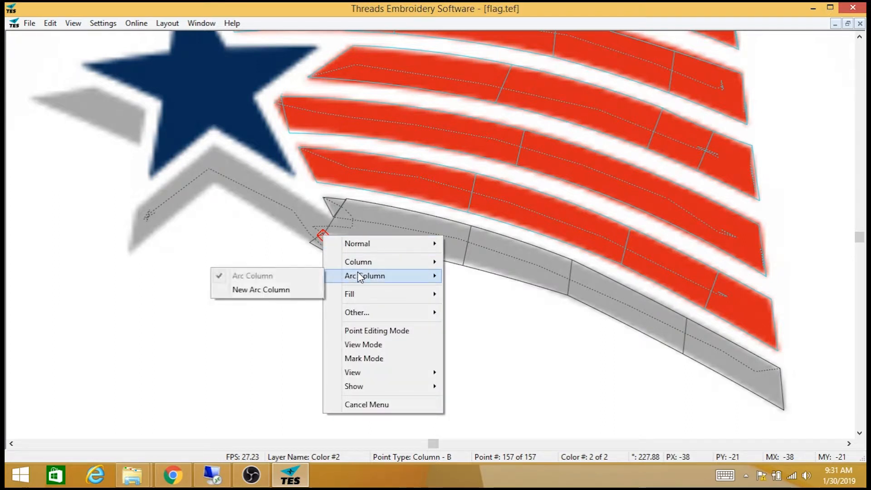
pyautogui.click(277, 290)
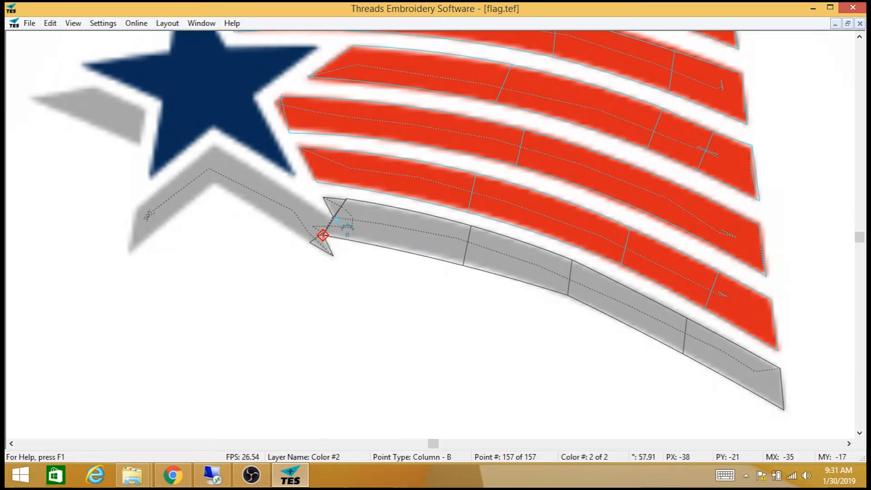
pyautogui.click(334, 217)
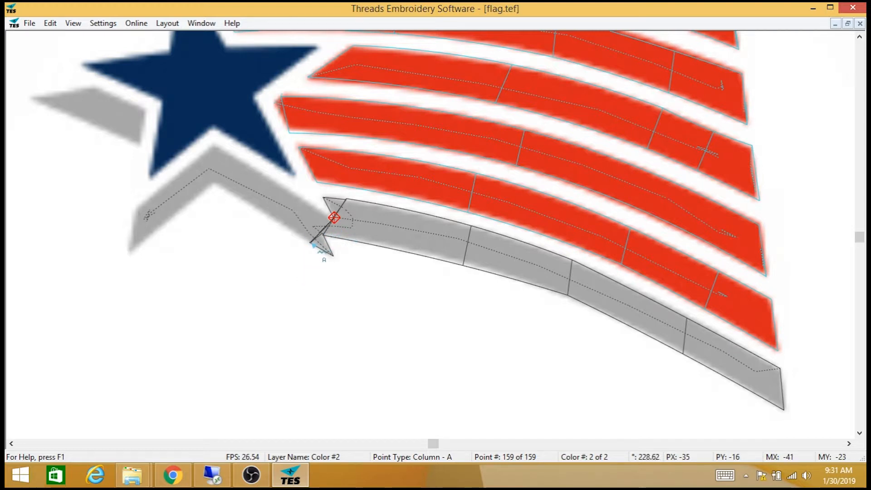
pyautogui.click(311, 242)
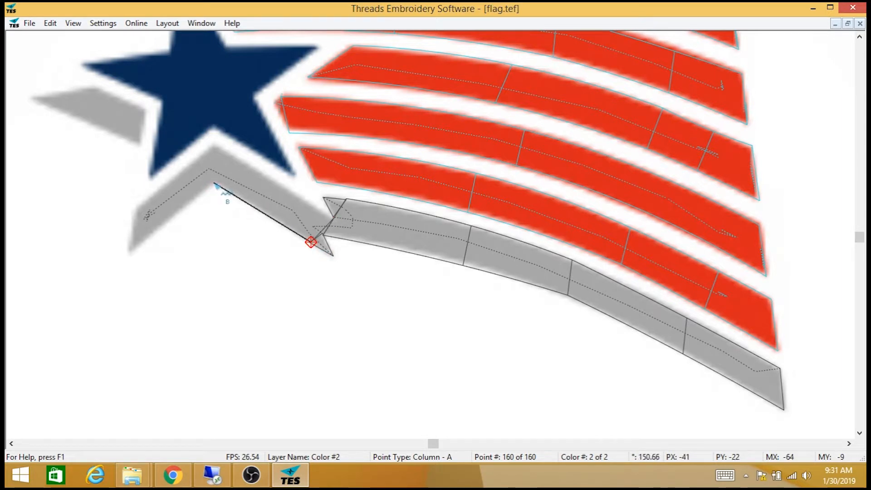
pyautogui.click(215, 185)
pyautogui.click(215, 145)
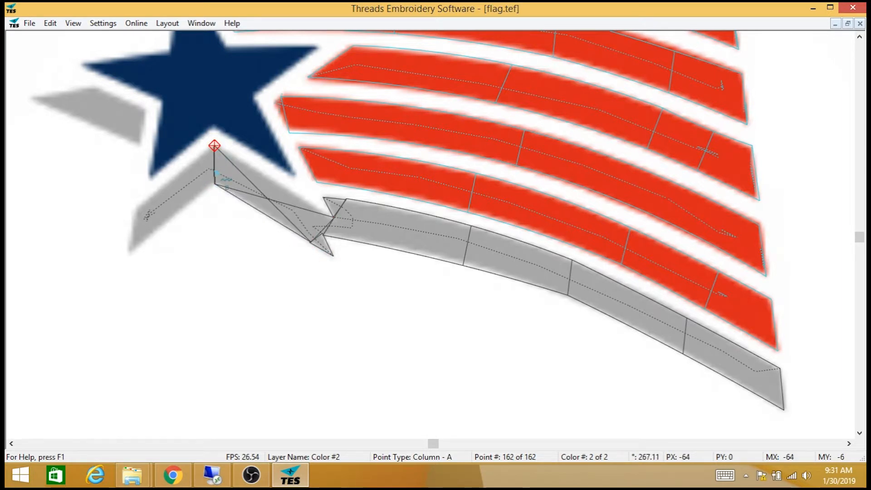
pyautogui.press('BackSpace')
pyautogui.press('BackSpace')
pyautogui.press('BackSpace')
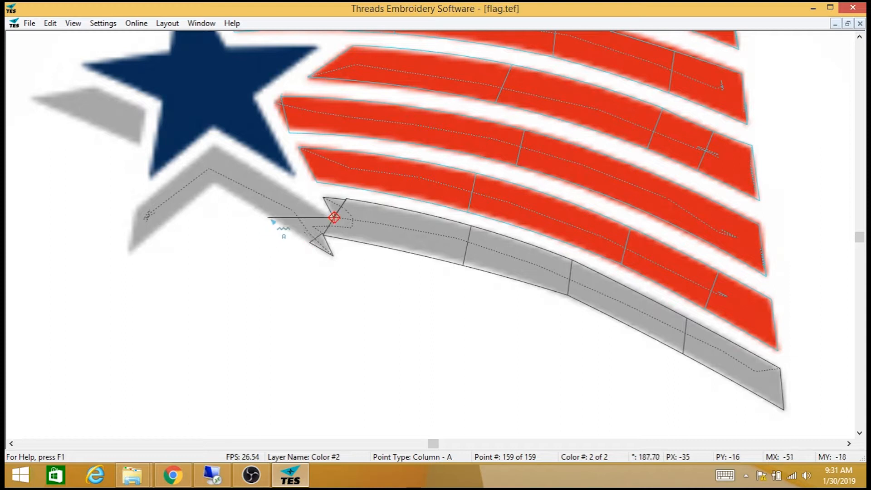
pyautogui.press('BackSpace')
pyautogui.press('BackSpace')
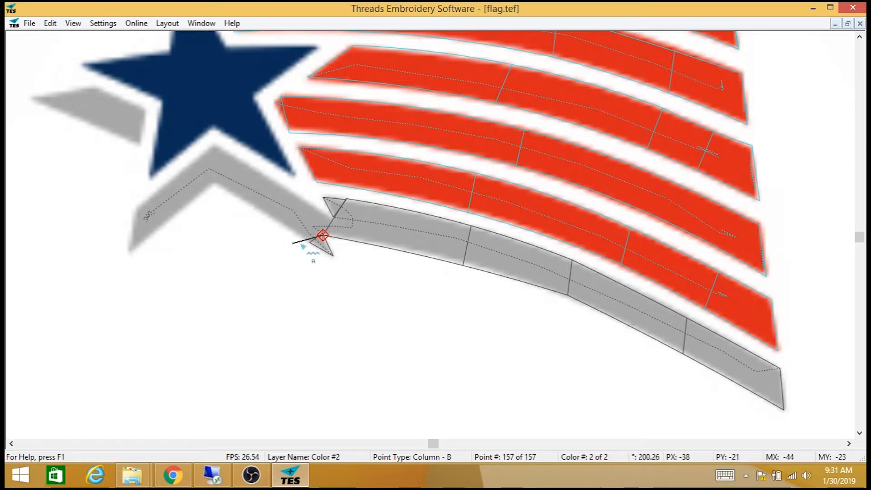
pyautogui.click(310, 242)
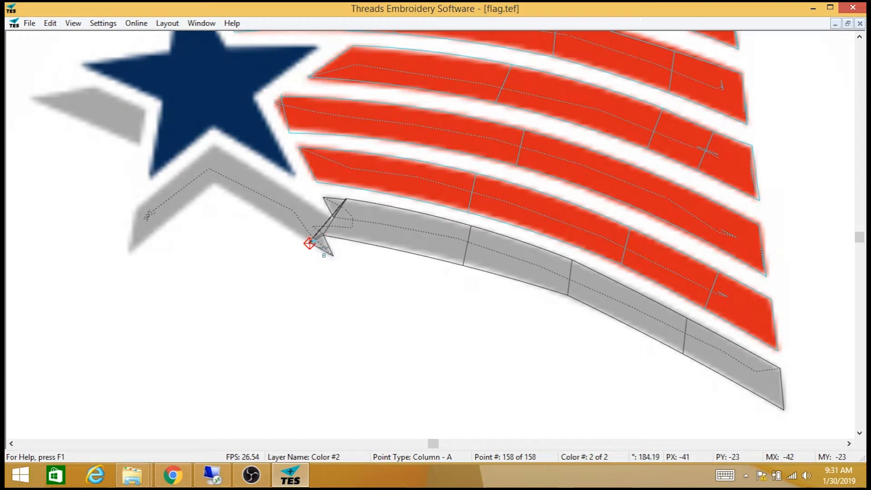
pyautogui.press('Delete')
pyautogui.press('Delete')
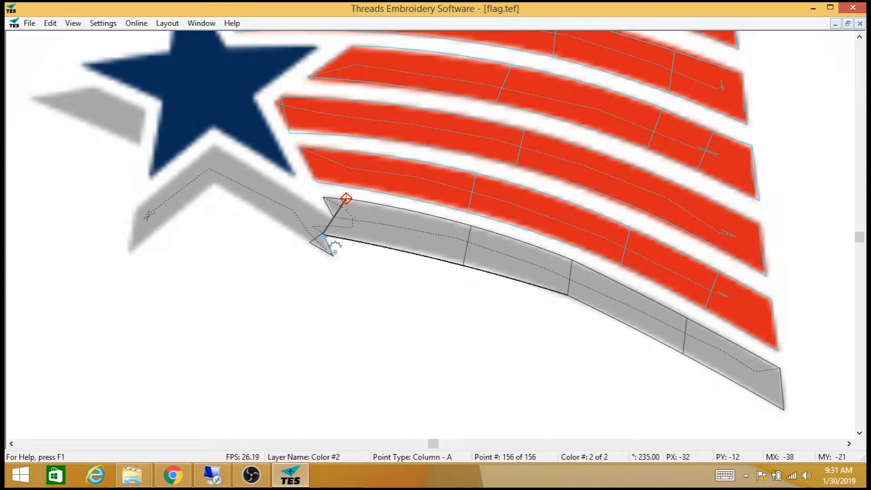
pyautogui.click(322, 234)
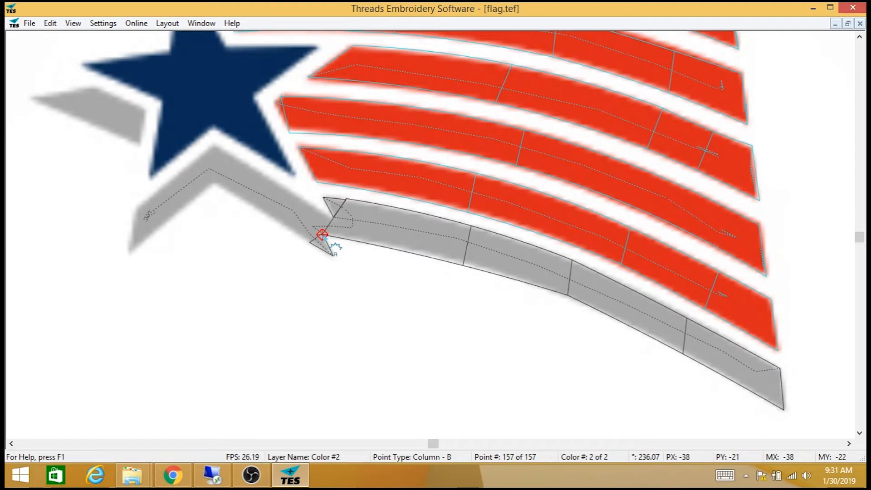
# - Digitize the V-shaped shadow under the star as a new column from the spikes over the peak to its lower-left end
pyautogui.rightClick(322, 235)
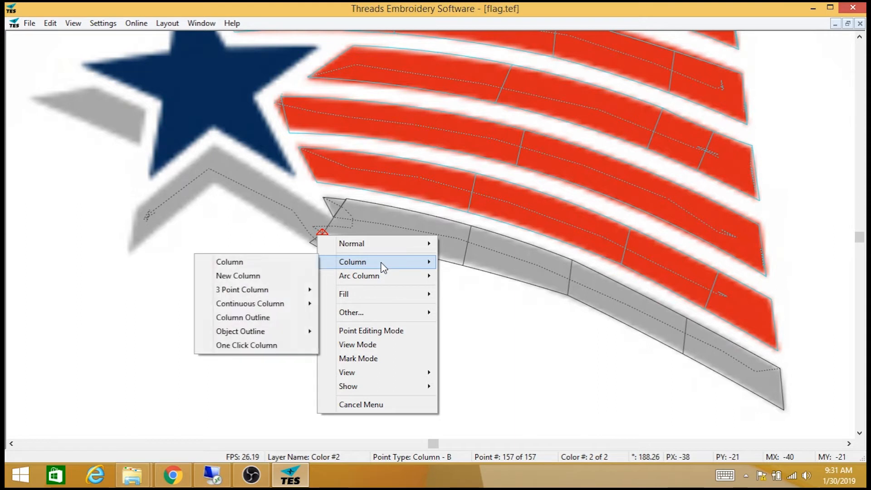
pyautogui.click(299, 275)
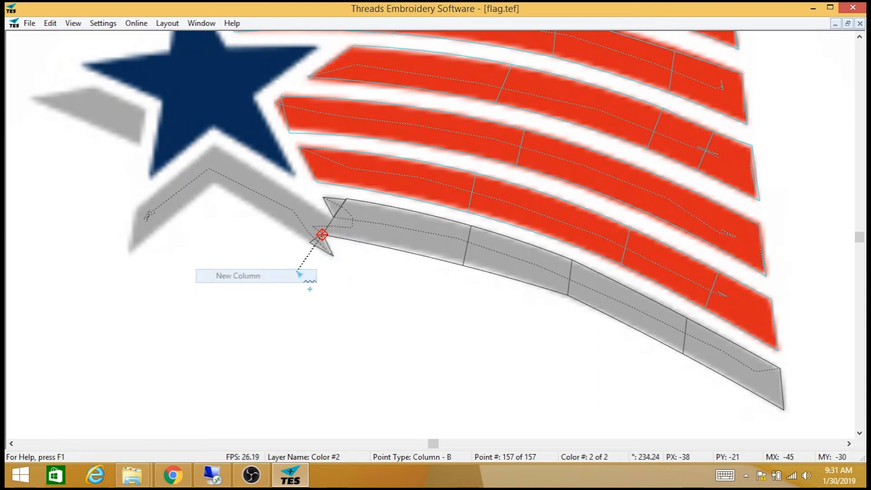
pyautogui.click(311, 243)
pyautogui.click(335, 217)
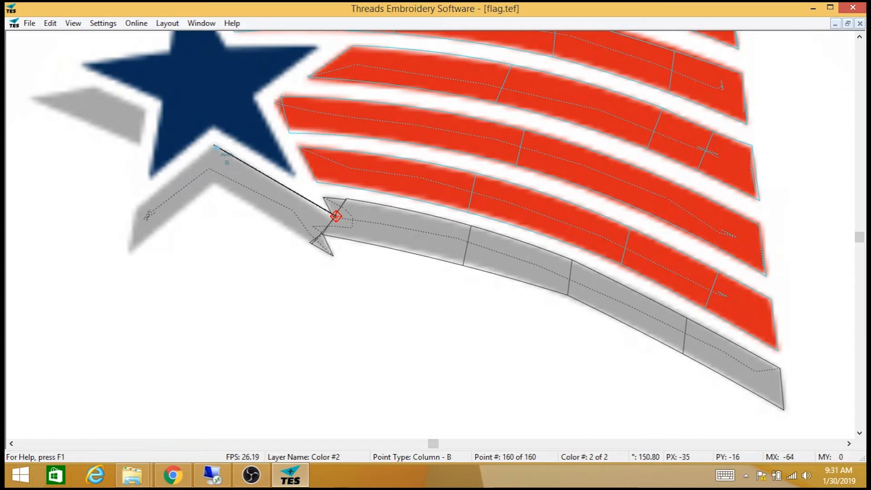
pyautogui.click(215, 147)
pyautogui.click(214, 184)
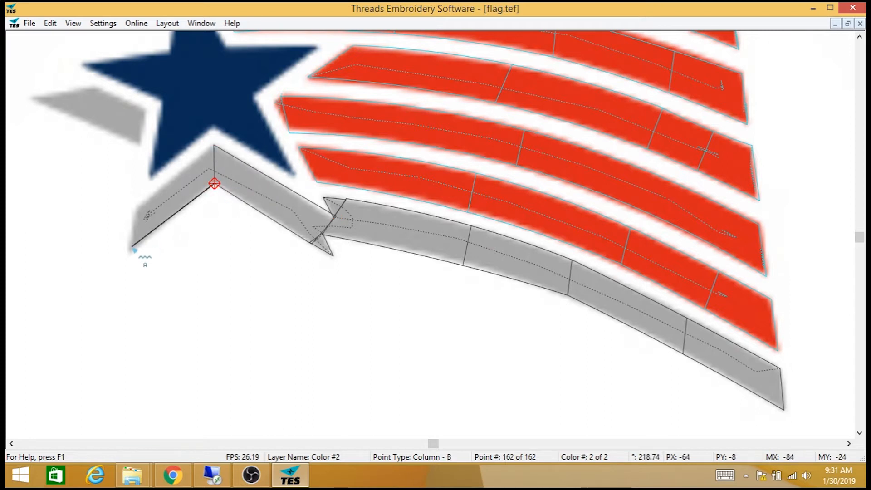
pyautogui.click(131, 250)
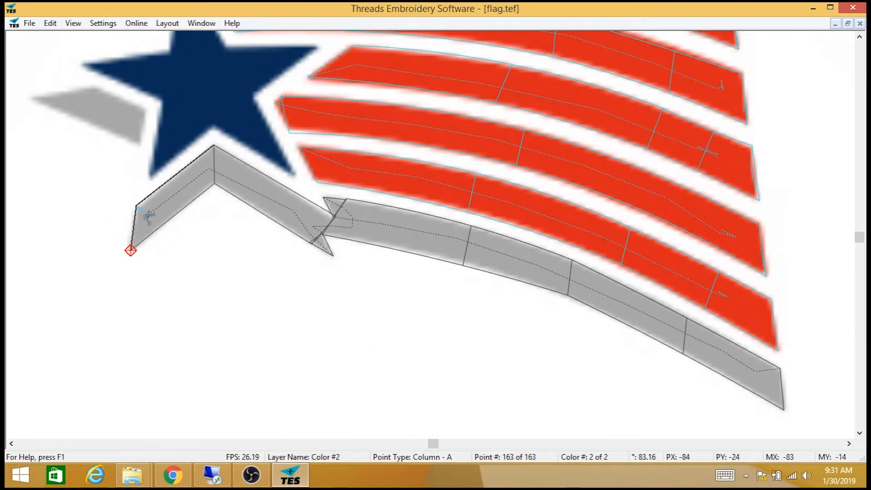
pyautogui.click(136, 206)
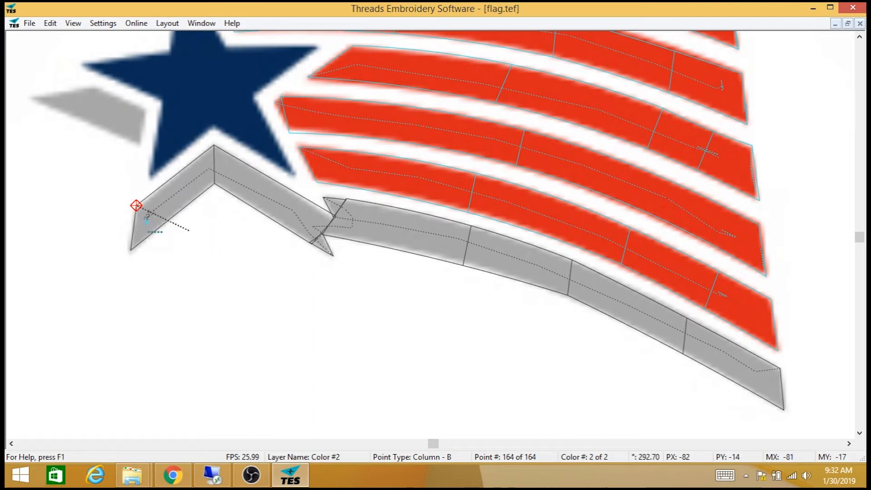
# - Tie off with short normal stitches at the V-shaped shadow's left end and add a trim leading to the separate shadow beside the star's left arm
pyautogui.click(133, 221)
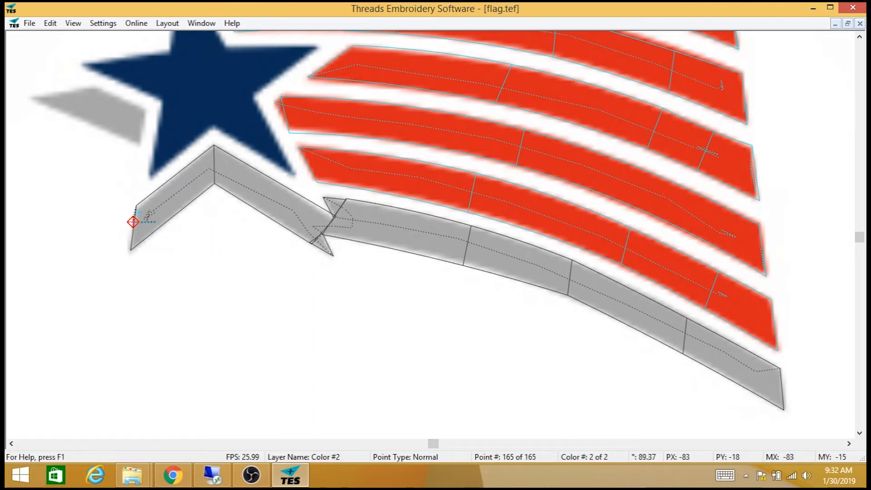
pyautogui.click(136, 207)
pyautogui.click(134, 216)
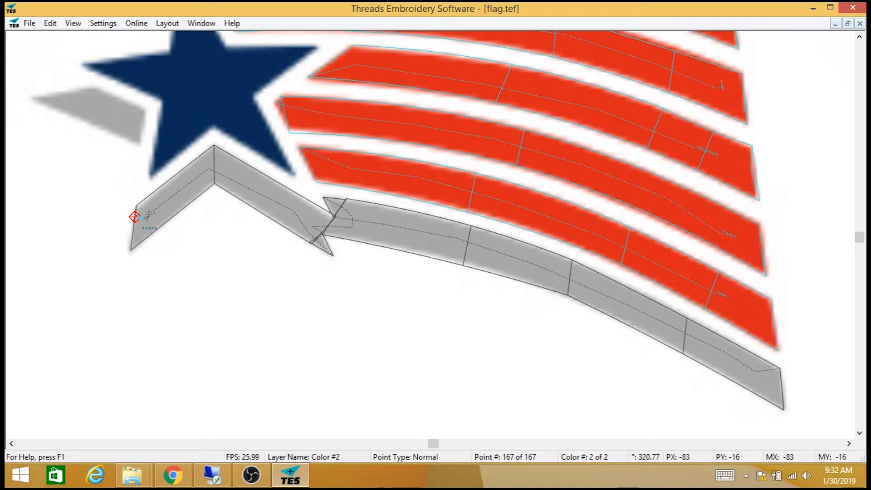
pyautogui.rightClick(135, 216)
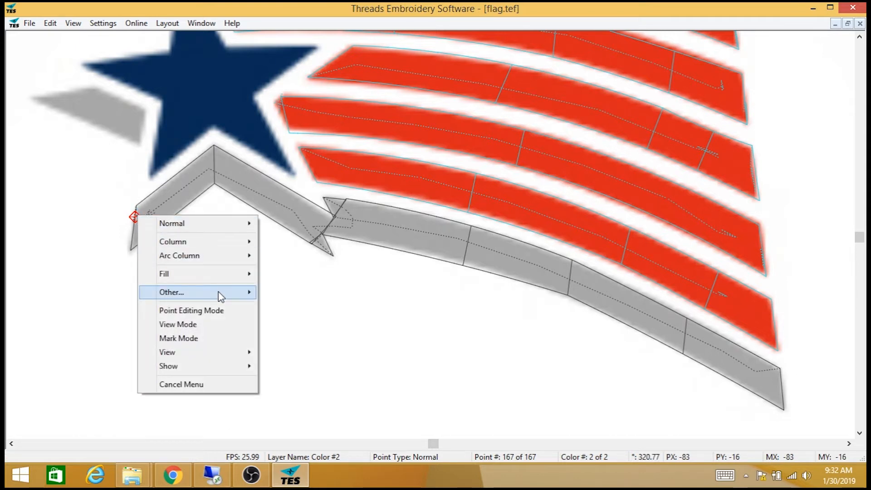
pyautogui.moveTo(219, 292)
pyautogui.click(102, 292)
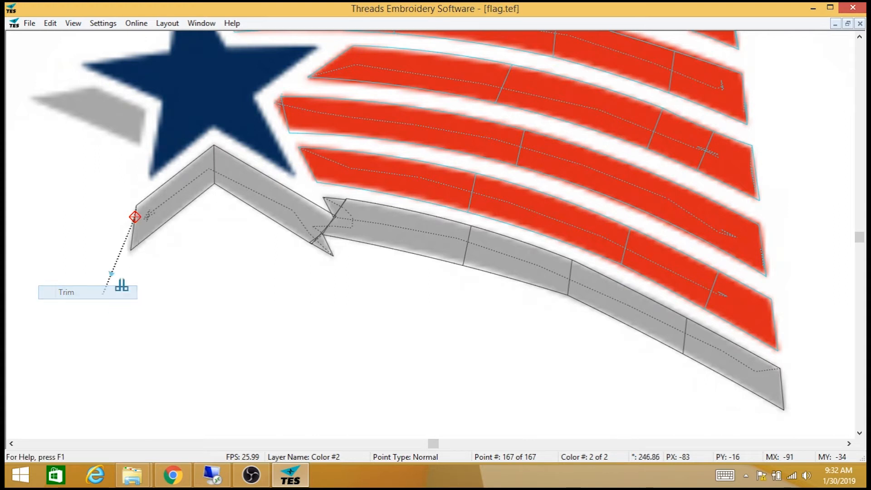
pyautogui.click(116, 111)
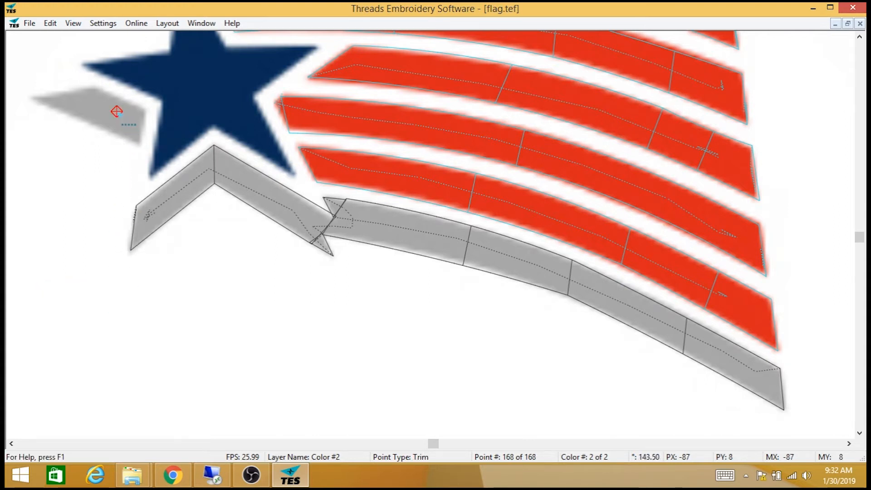
# - Tie in with short normal stitches in the left arm's shadow, running them toward its tip and back to the wide end
pyautogui.click(122, 118)
pyautogui.click(103, 111)
pyautogui.click(120, 113)
pyautogui.click(100, 116)
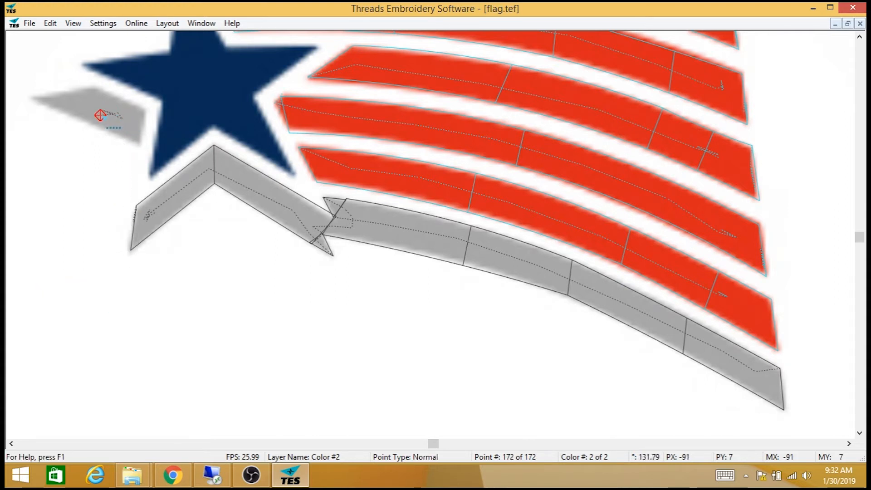
pyautogui.click(59, 98)
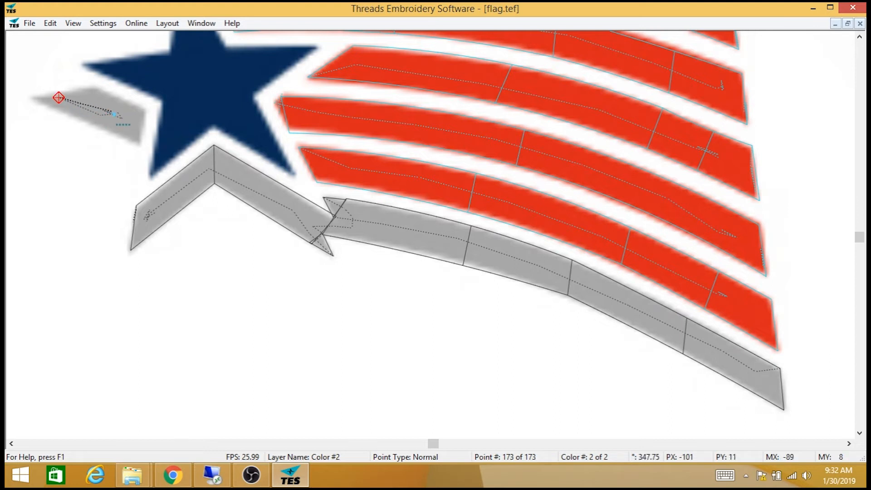
pyautogui.click(74, 103)
pyautogui.click(126, 120)
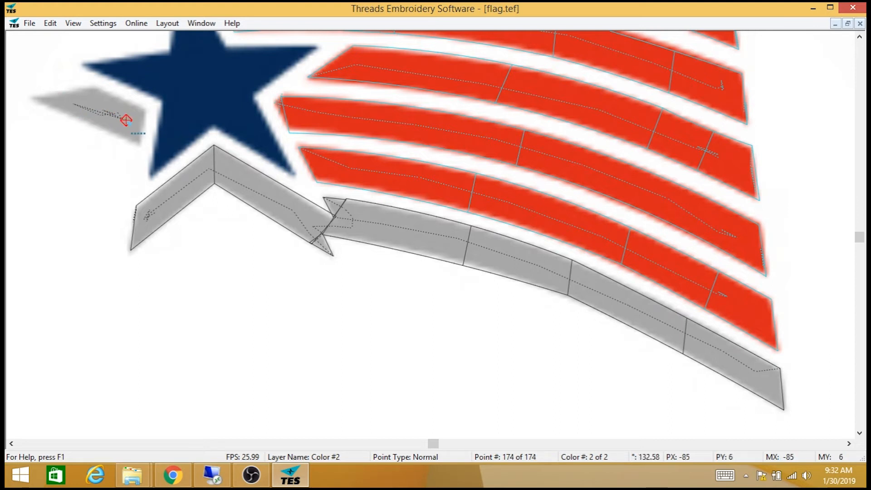
# - Digitize the left arm's shadow as a column from its wide end to its pointed tip, closing the tip with a 3 Point Column end
pyautogui.click(128, 121)
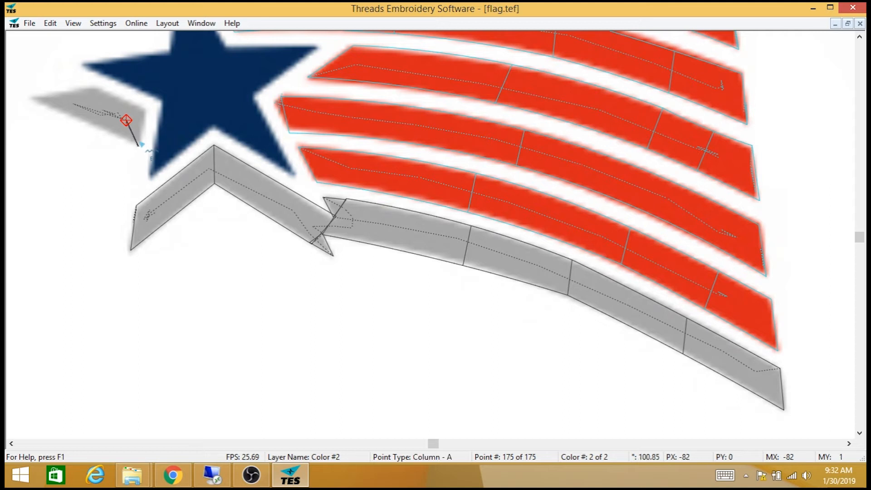
pyautogui.click(138, 146)
pyautogui.click(97, 89)
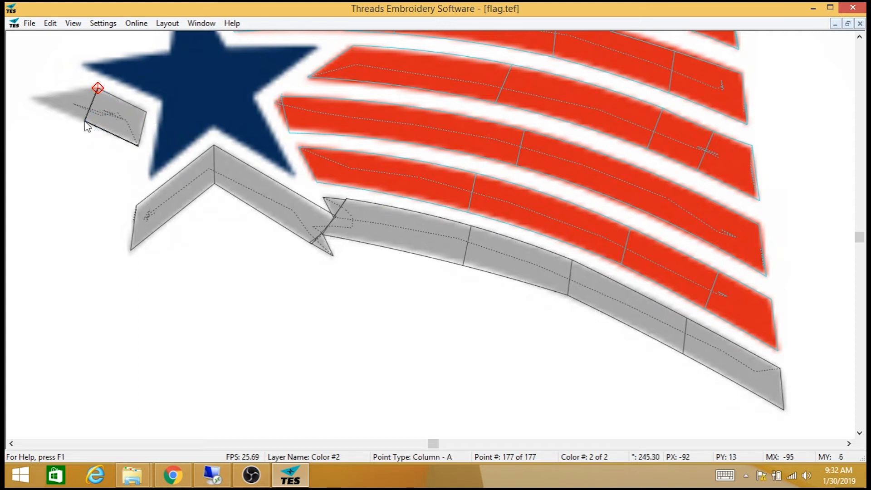
pyautogui.click(84, 122)
pyautogui.rightClick(84, 121)
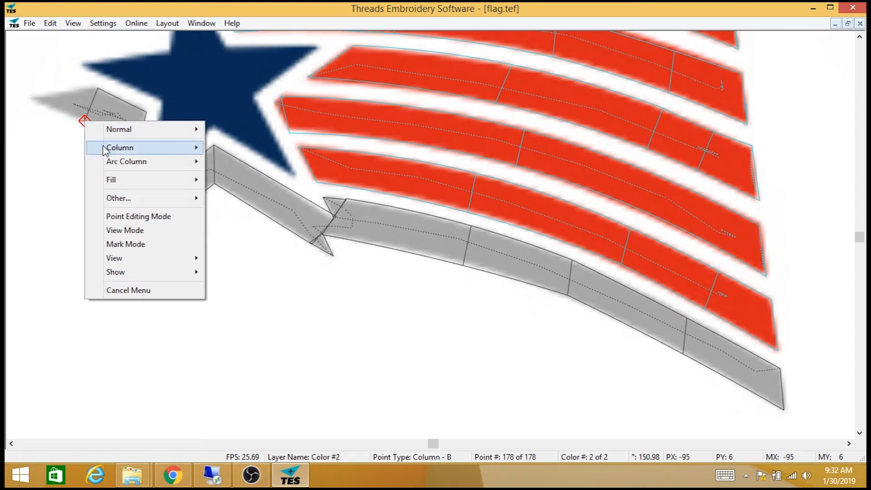
pyautogui.moveTo(105, 149)
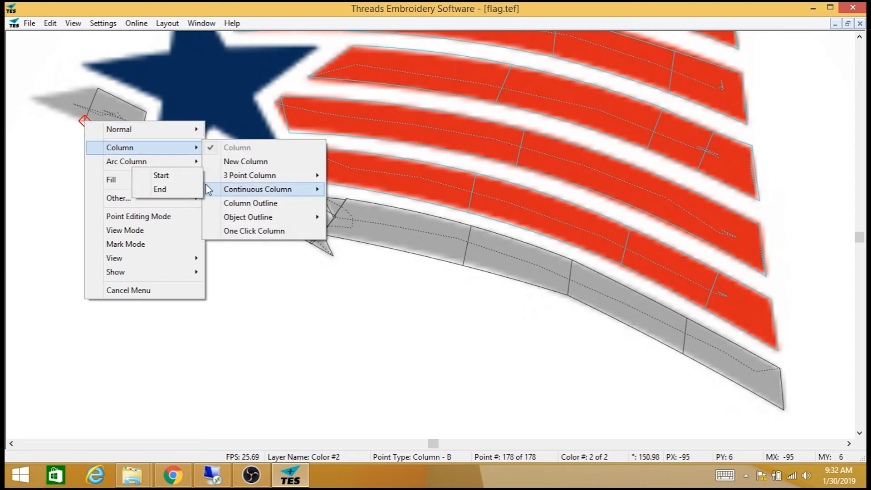
pyautogui.click(161, 189)
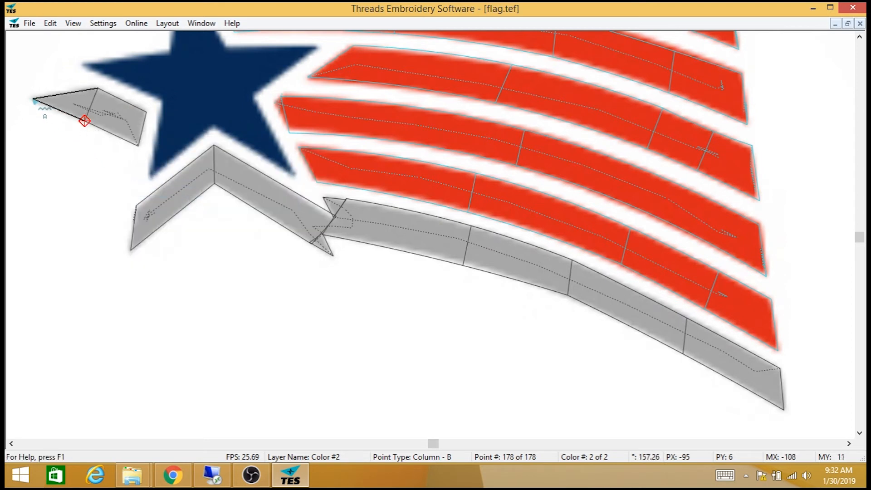
pyautogui.click(28, 97)
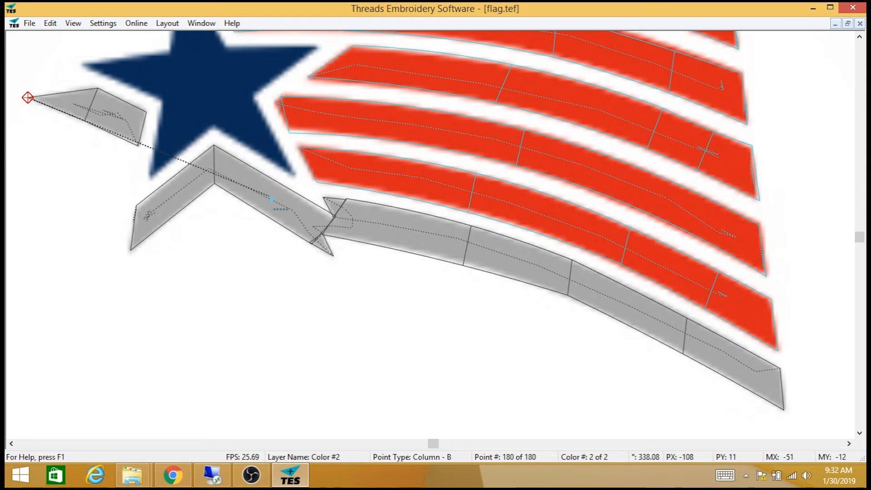
# - Reposition the lower-edge points of the long curved stripe shadow so its arc column follows the artwork's curve more smoothly
pyautogui.press('Escape')
pyautogui.click(462, 258)
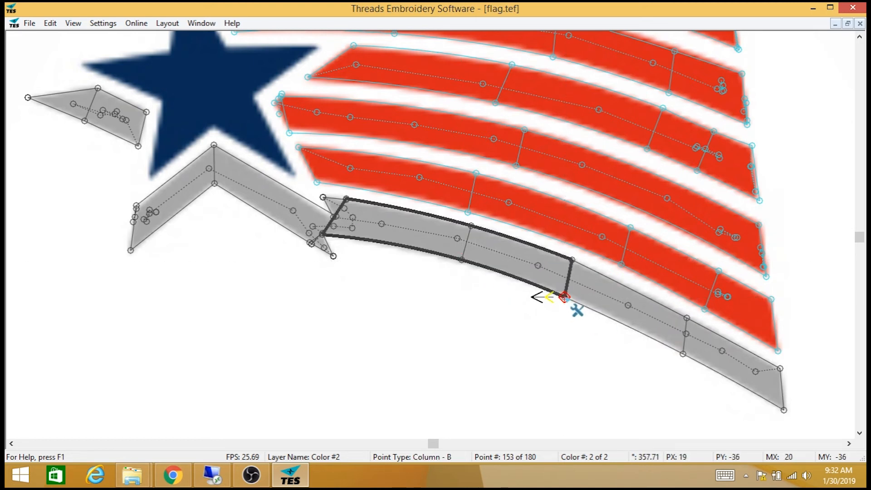
pyautogui.click(680, 348)
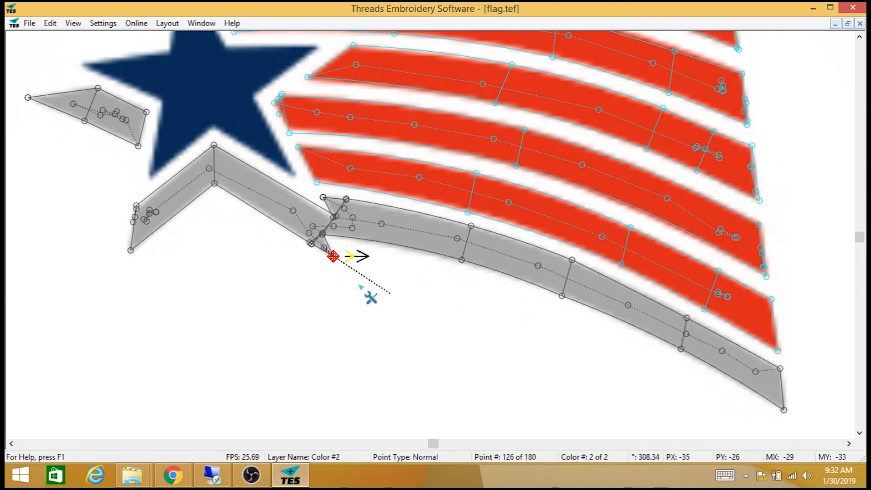
pyautogui.press('Escape')
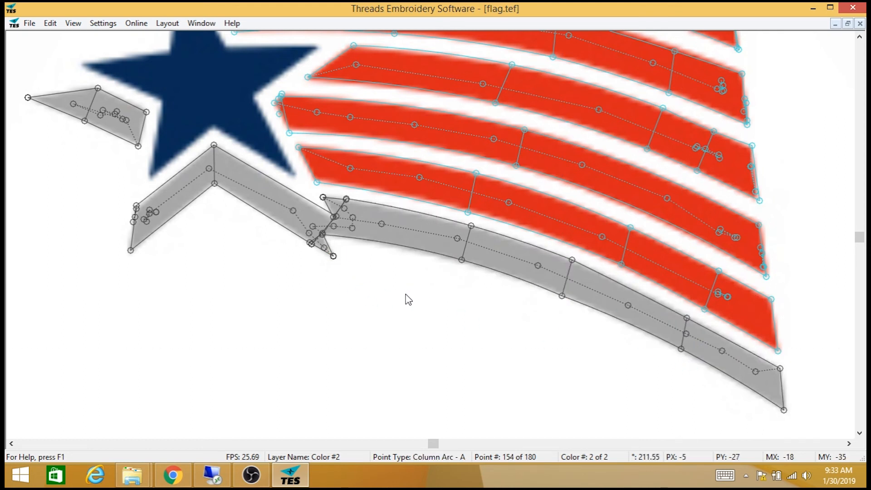
# - Preview the whole design as stitches without the points and background image, and save the flag file
pyautogui.scroll(-5, 408, 299)
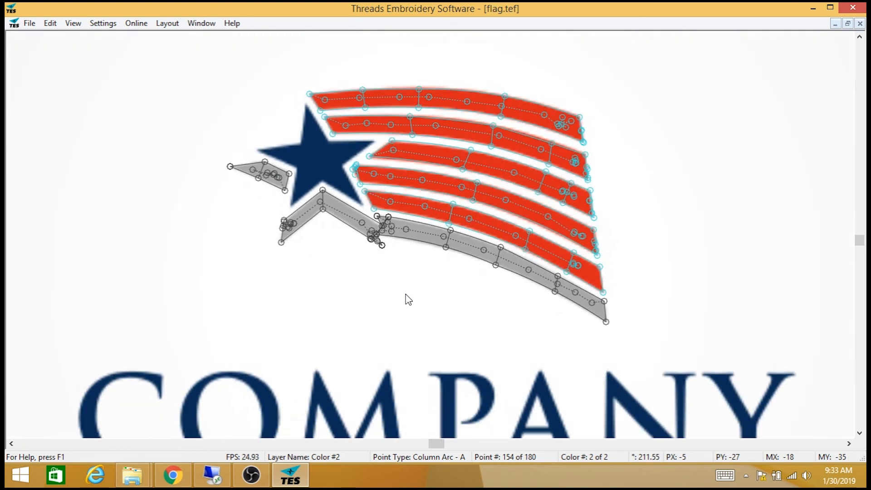
pyautogui.press('p')
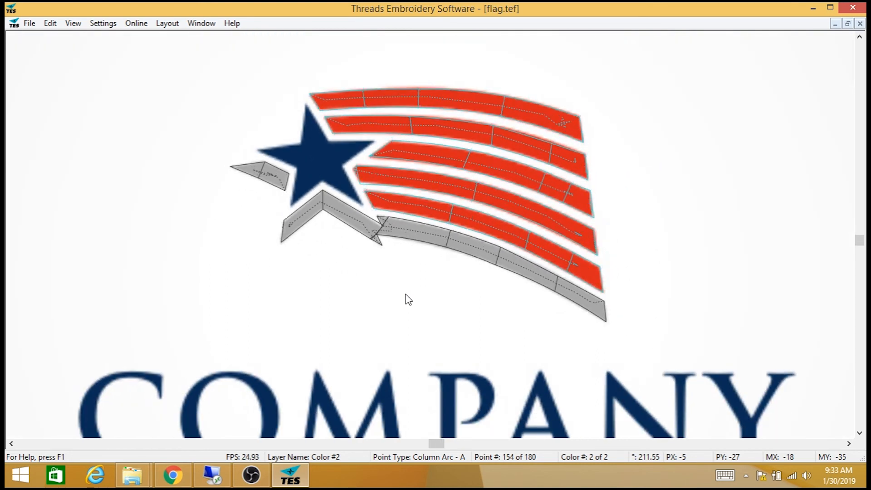
pyautogui.press('i')
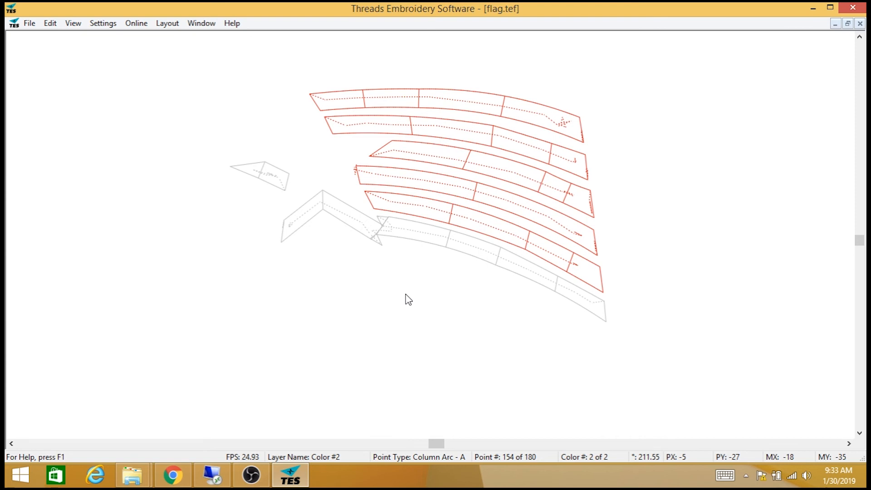
pyautogui.press('s')
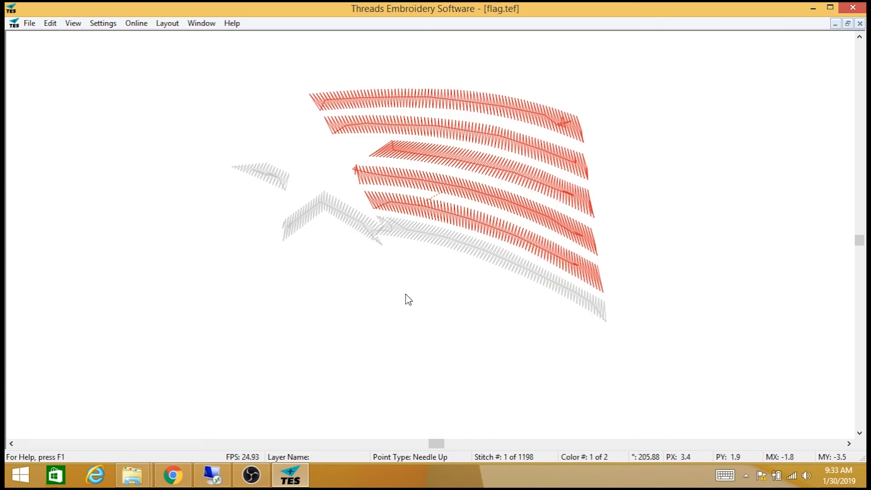
pyautogui.scroll(-5, 406, 294)
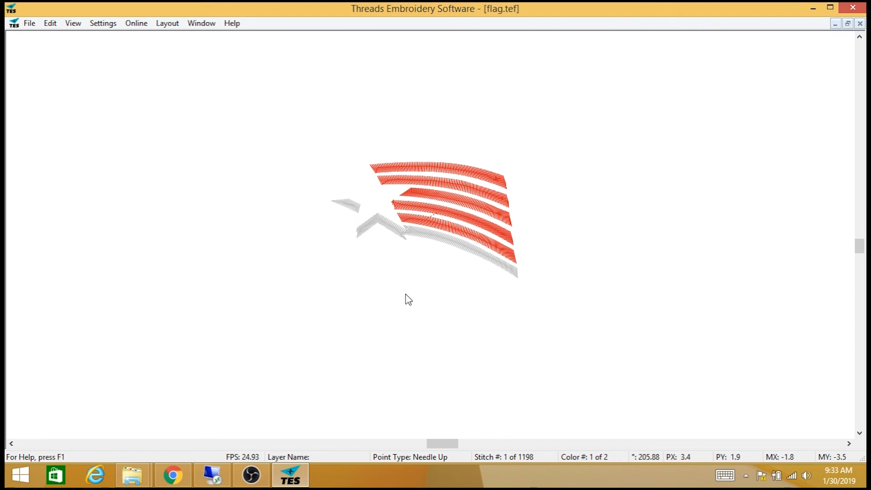
pyautogui.click(30, 23)
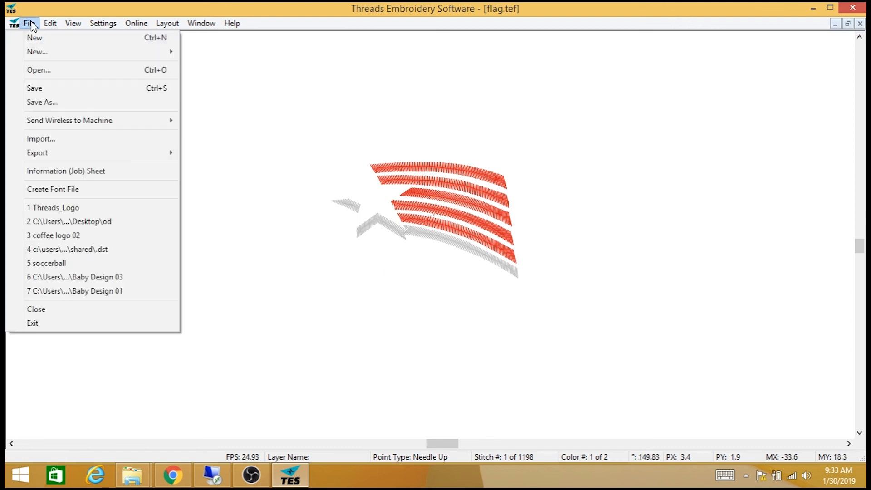
pyautogui.click(50, 88)
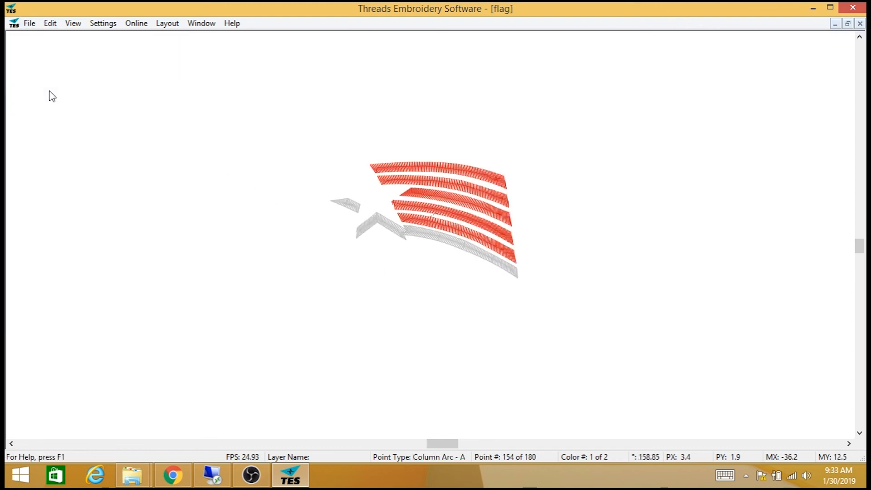